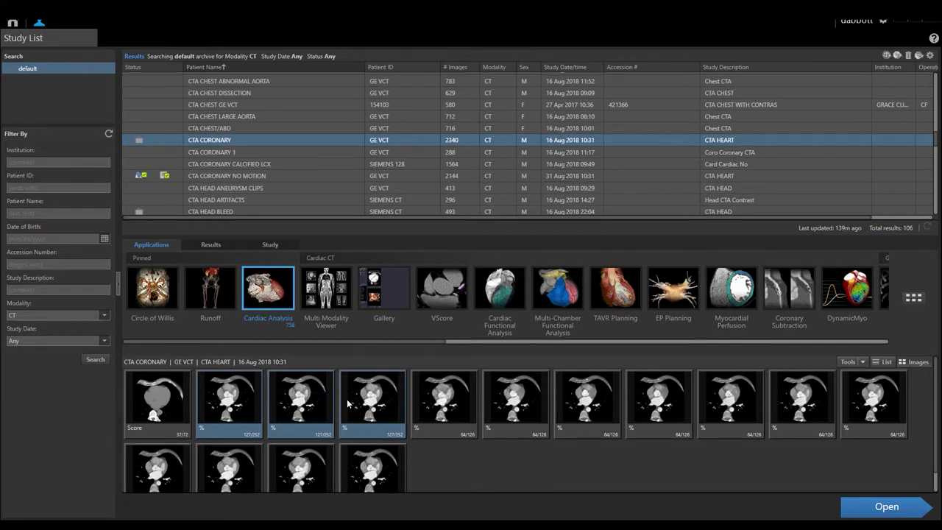
Open the selected coronary CTA series in Cardiac Analysis and compare phases 0, 20 and 40, settling on phase 20
{"action": "left_click", "coordinate": [909, 509]}
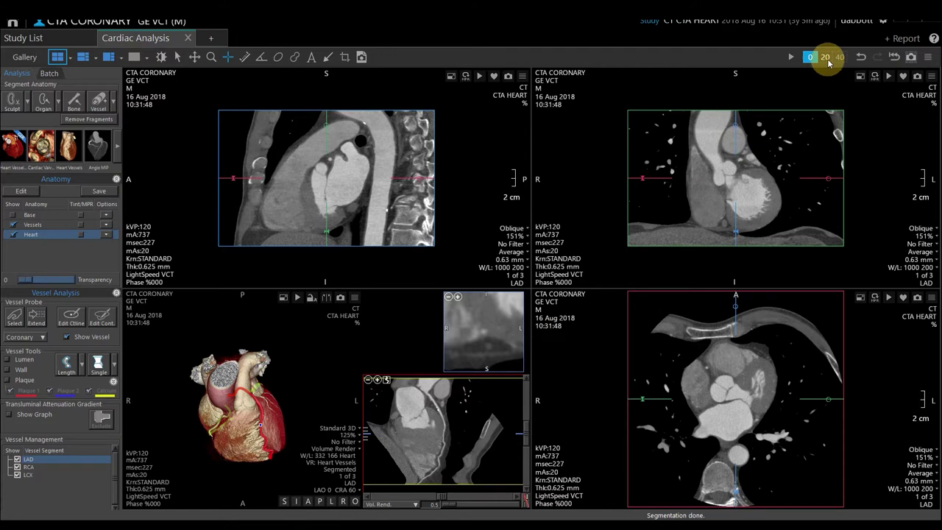
{"action": "left_click", "coordinate": [825, 59]}
{"action": "left_click", "coordinate": [842, 57]}
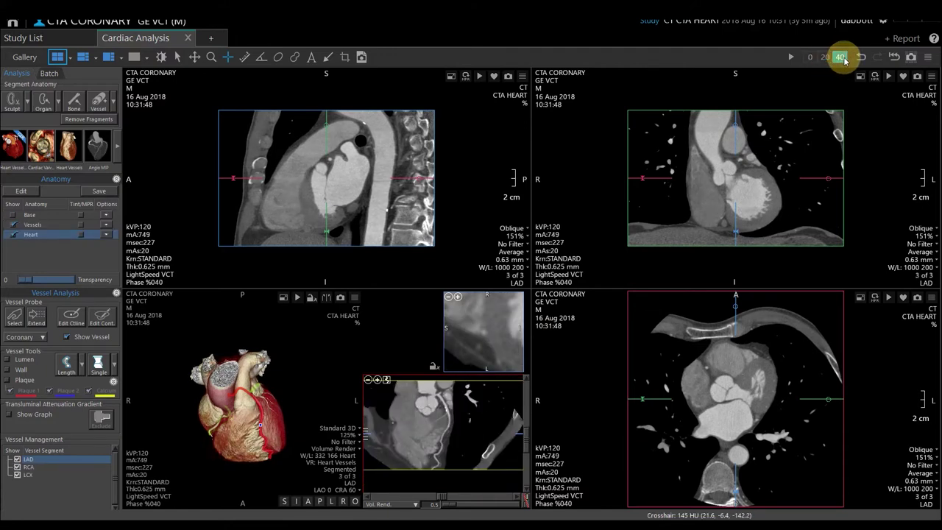
{"action": "left_click", "coordinate": [824, 59]}
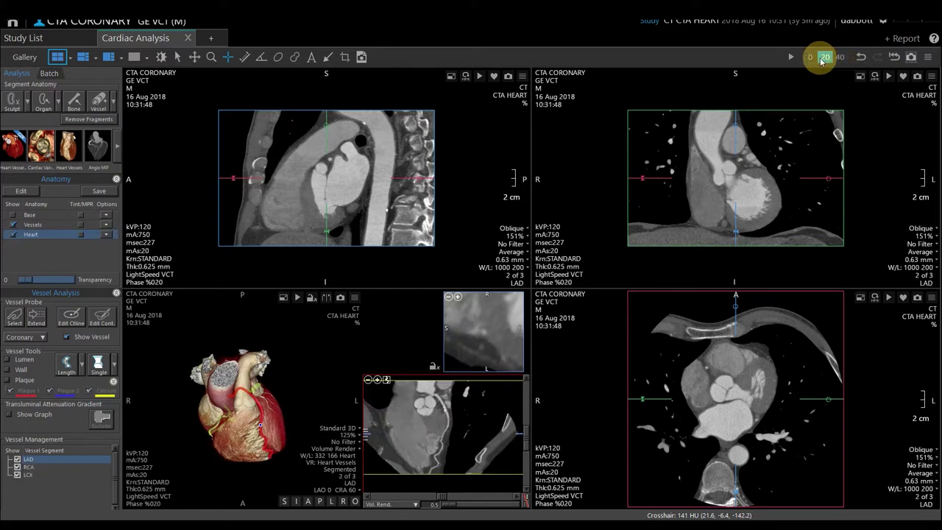
{"action": "left_click", "coordinate": [811, 59]}
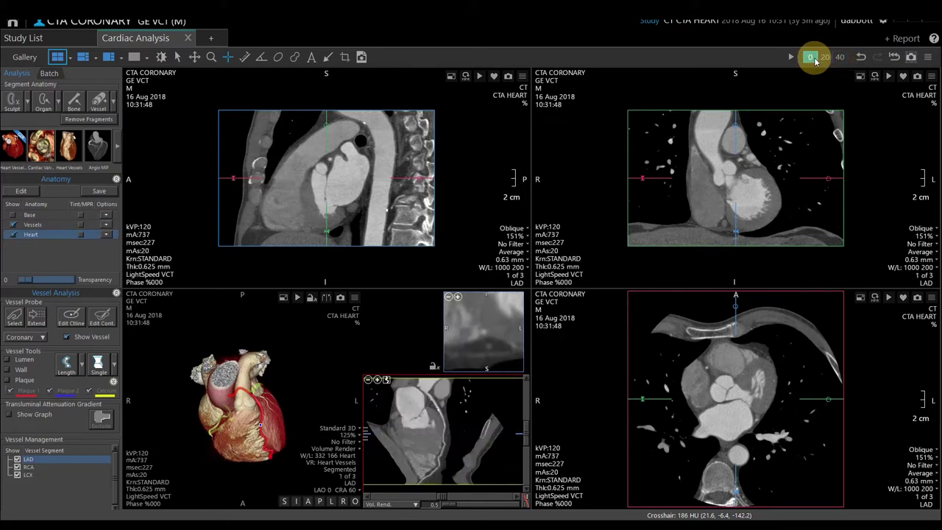
{"action": "left_click", "coordinate": [823, 58]}
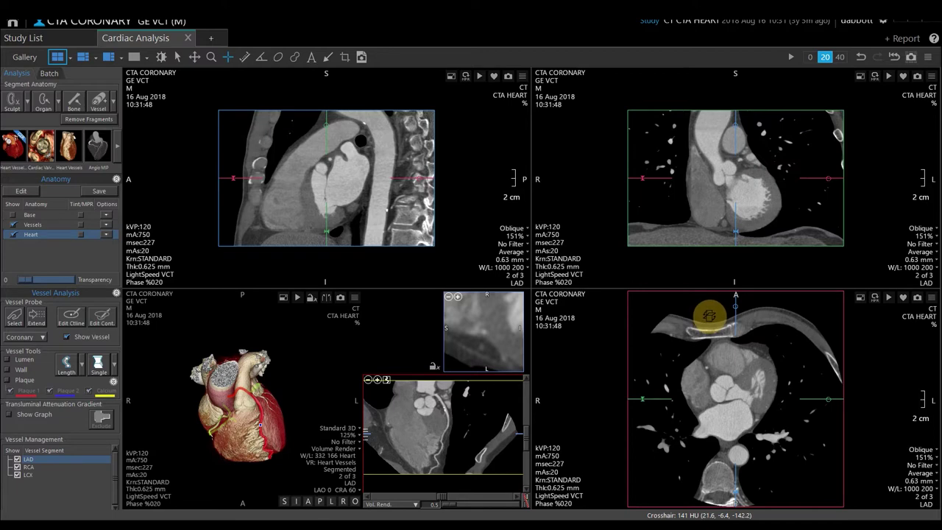
Examine the axial slices through the heart from the lower chambers up to the aortic root
{"action": "scroll", "coordinate": [752, 347], "scroll_direction": "down", "scroll_amount": 10}
{"action": "scroll", "coordinate": [767, 398], "scroll_direction": "up", "scroll_amount": 10}
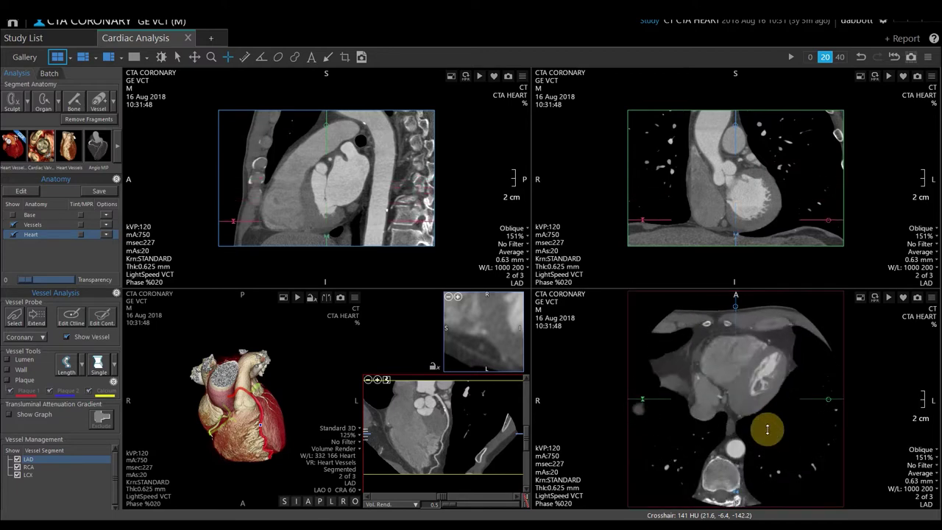
{"action": "scroll", "coordinate": [752, 356], "scroll_direction": "up", "scroll_amount": 15}
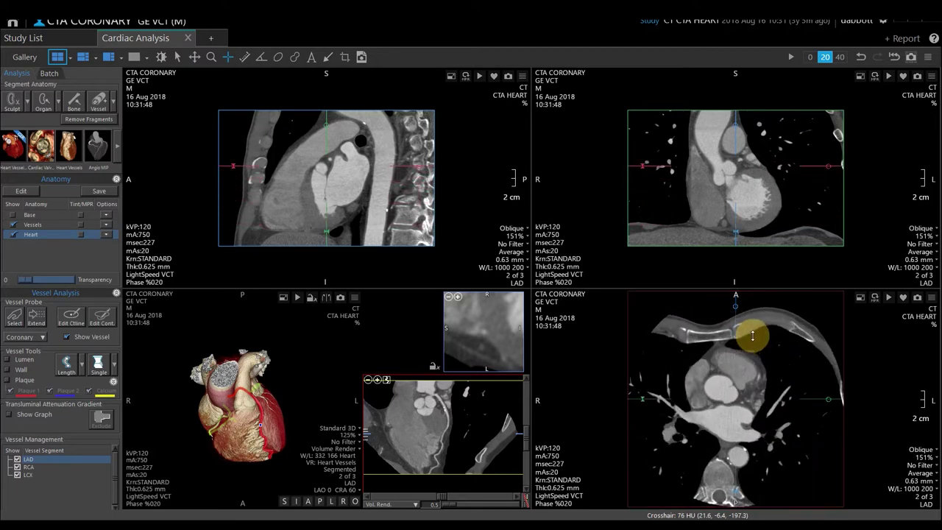
{"action": "scroll", "coordinate": [754, 325], "scroll_direction": "down", "scroll_amount": 4}
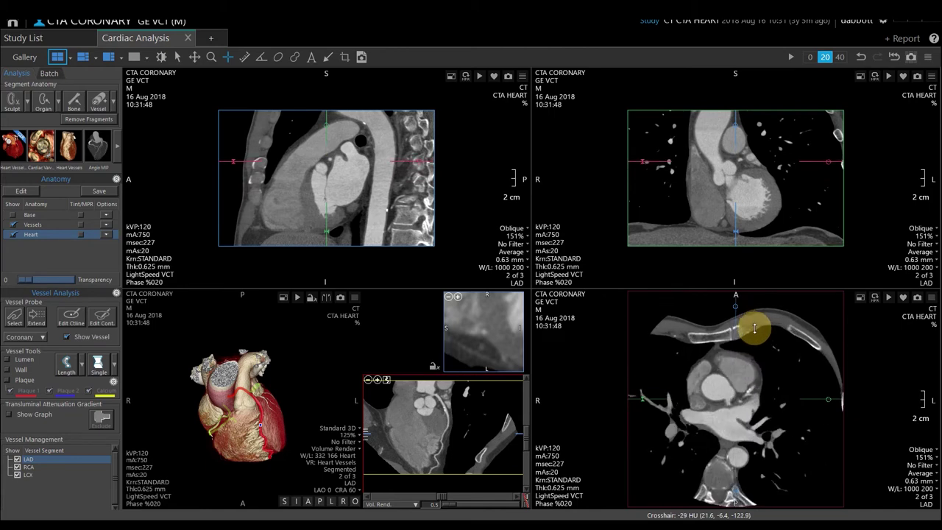
Switch to the enlarged vessel layout, then magnify and rotate the curved LAD view to show the calcified segment
{"action": "double_click", "coordinate": [603, 353]}
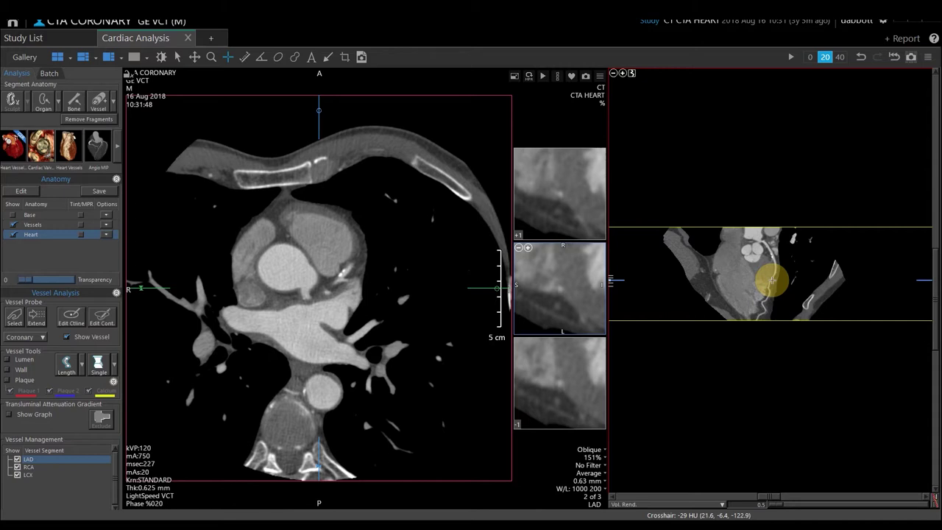
{"action": "left_click", "coordinate": [631, 73]}
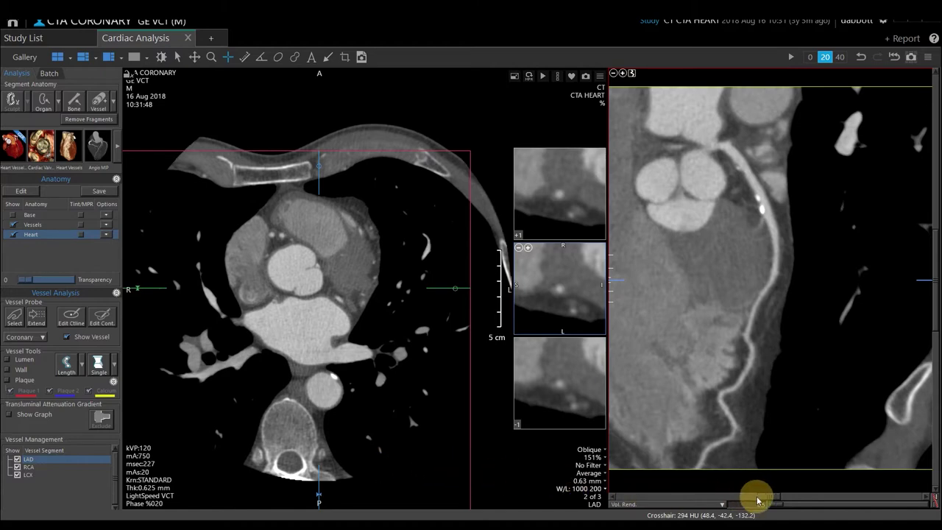
{"action": "mouse_move", "coordinate": [771, 499]}
{"action": "left_mouse_down"}
{"action": "mouse_move", "coordinate": [626, 503]}
{"action": "mouse_move", "coordinate": [913, 501]}
{"action": "mouse_move", "coordinate": [771, 503]}
{"action": "left_mouse_up"}
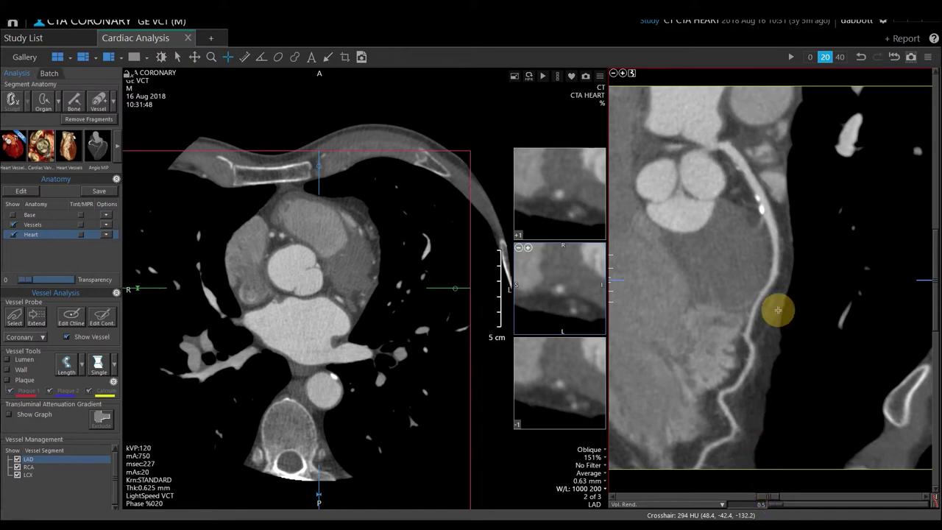
Correct the LAD centerline by placing new points along the lumen beside the calcified plaque, and apply the edit
{"action": "right_click", "coordinate": [803, 222]}
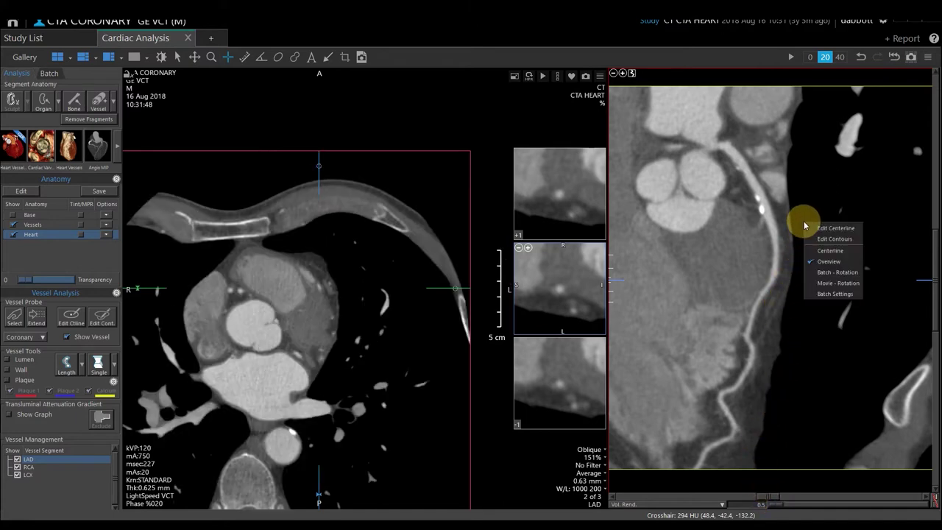
{"action": "left_click", "coordinate": [823, 228]}
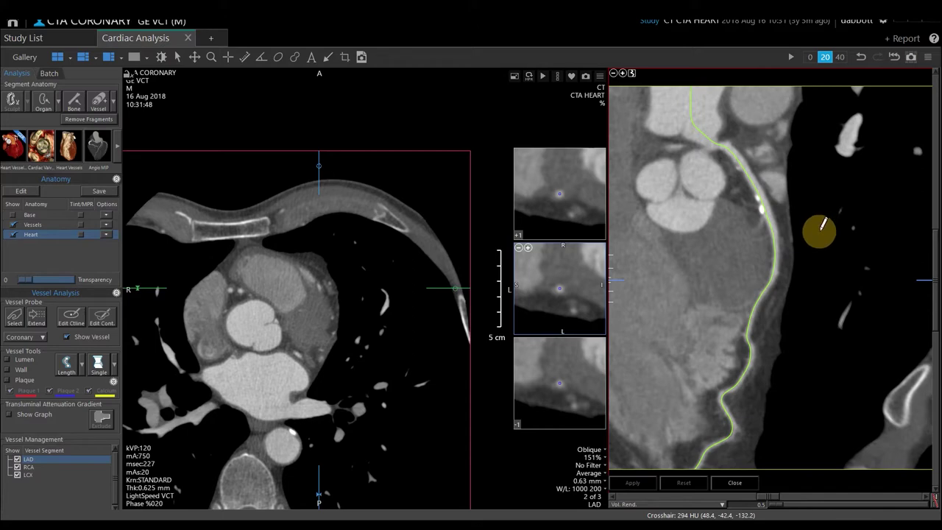
{"action": "left_click", "coordinate": [762, 189]}
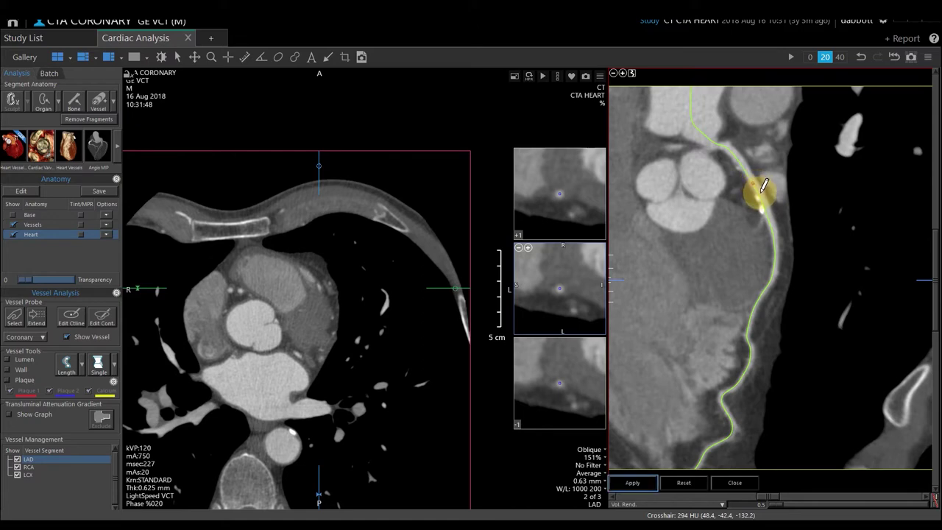
{"action": "left_click", "coordinate": [760, 193]}
{"action": "left_click", "coordinate": [763, 202]}
{"action": "left_click", "coordinate": [765, 214]}
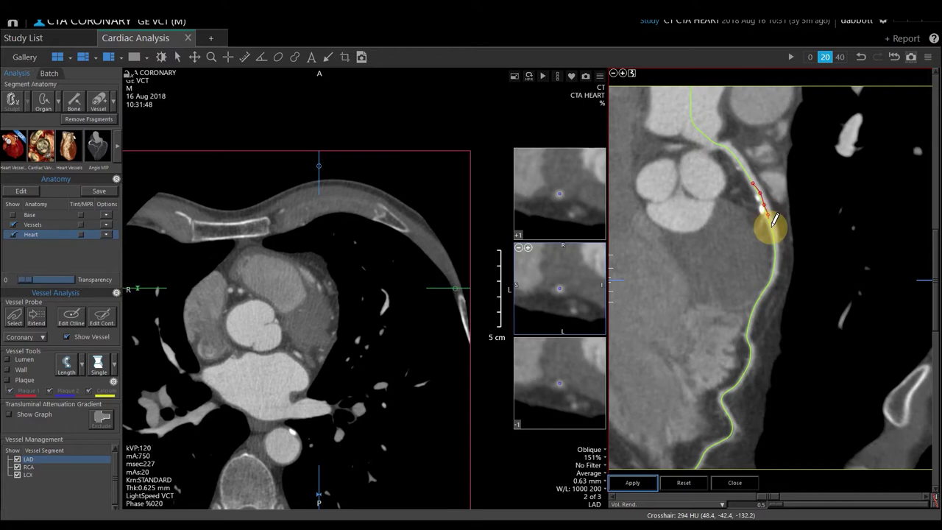
{"action": "left_click", "coordinate": [771, 227]}
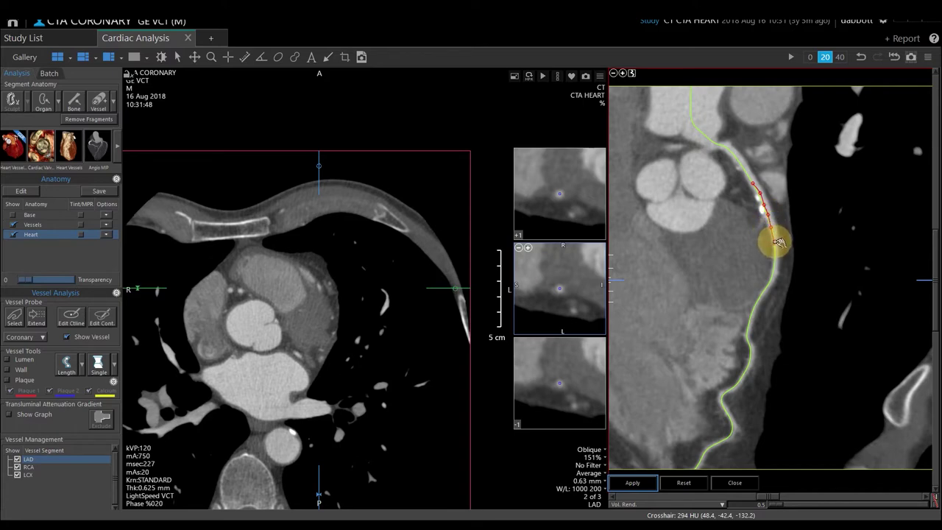
{"action": "left_click", "coordinate": [777, 244]}
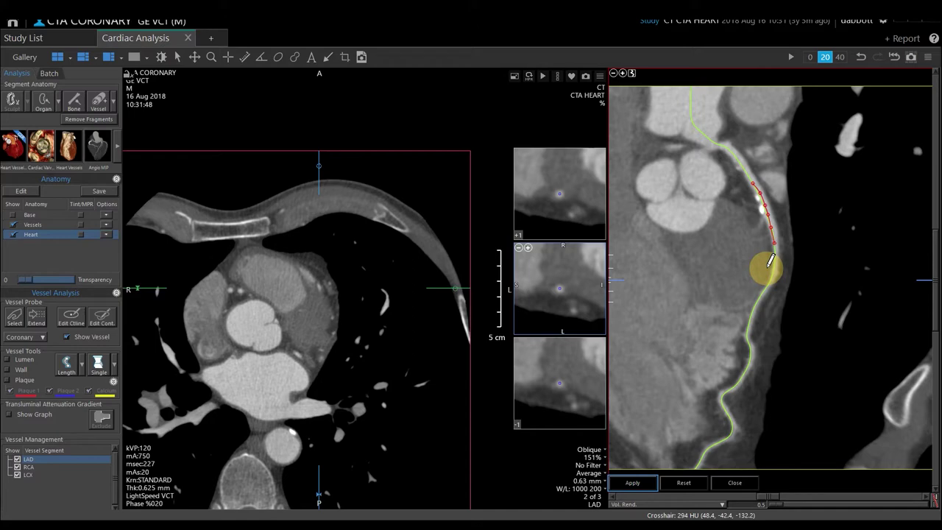
{"action": "left_click", "coordinate": [643, 485]}
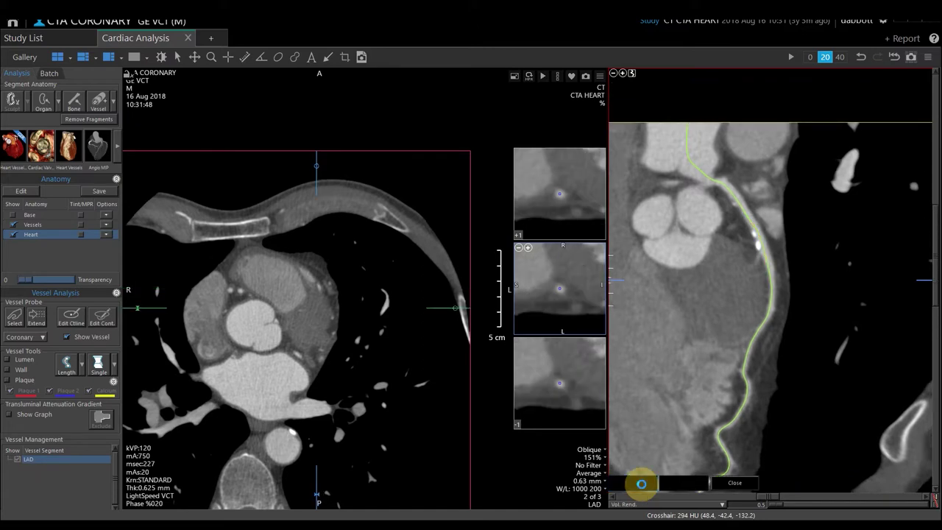
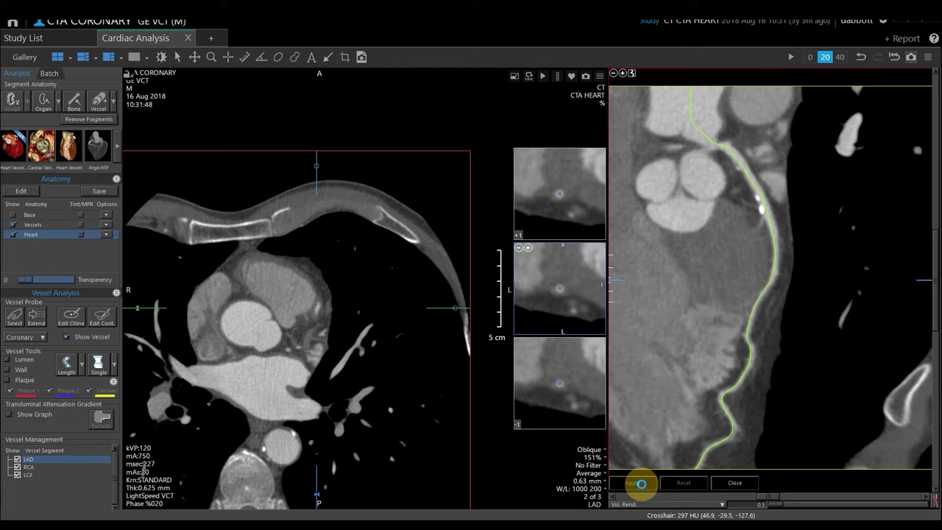
Start editing the LAD contours, set the cross-section spacing to 1 mm, and position the cross-sections over the calcified plaque
{"action": "right_click", "coordinate": [710, 239]}
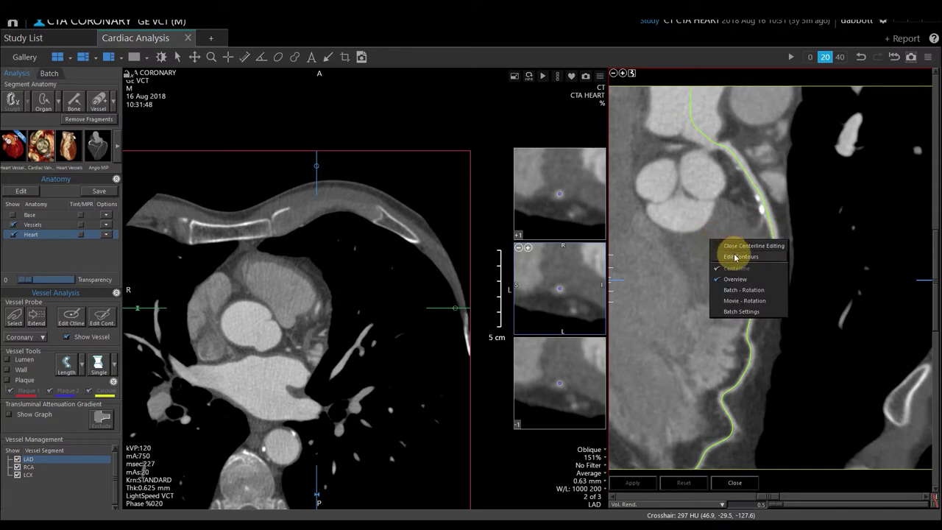
{"action": "left_click", "coordinate": [738, 257]}
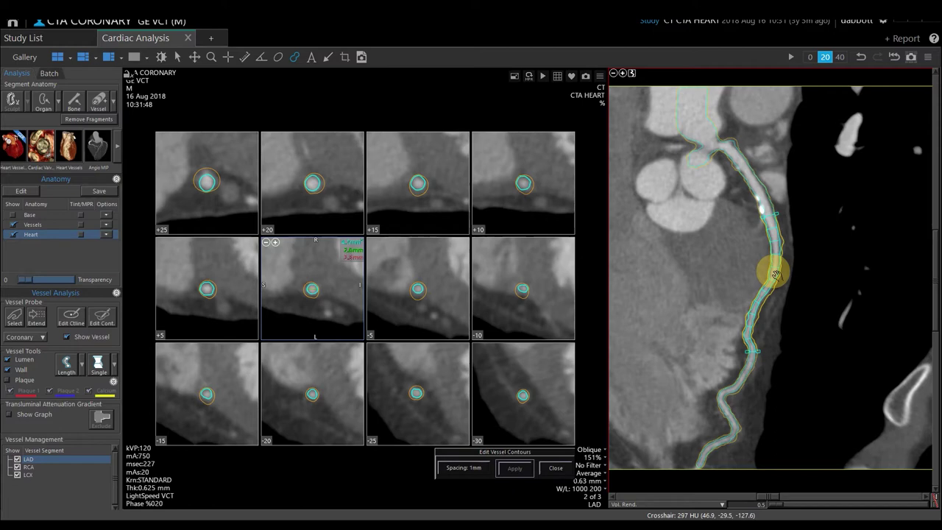
{"action": "left_click_drag", "start_coordinate": [775, 274], "coordinate": [769, 212]}
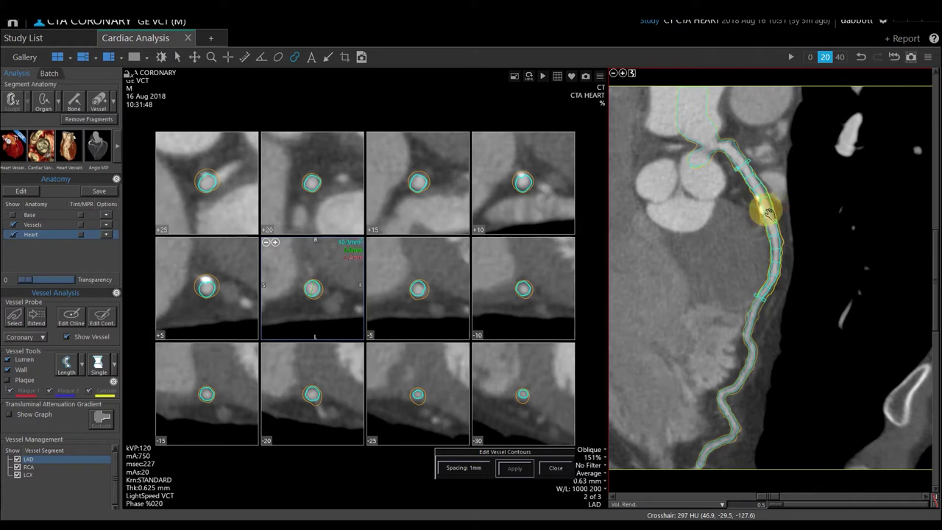
{"action": "left_click_drag", "start_coordinate": [768, 212], "coordinate": [768, 212]}
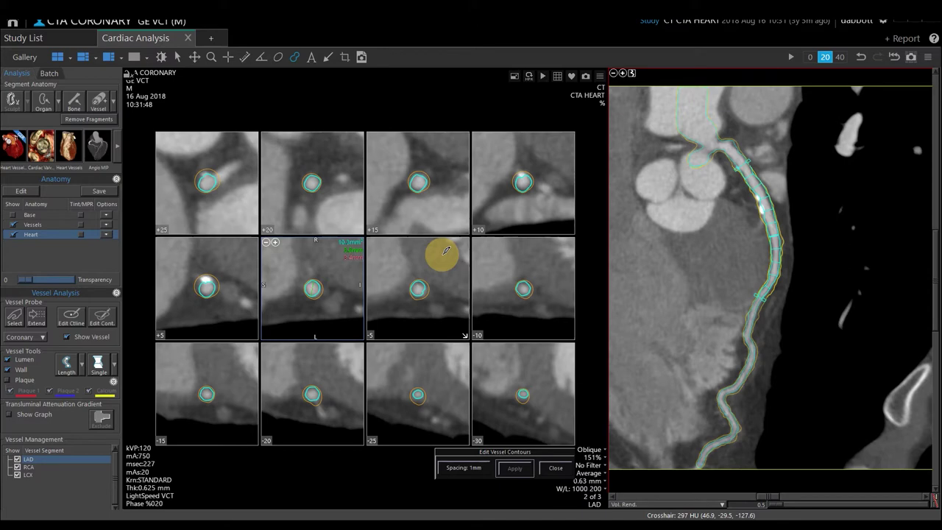
{"action": "left_click", "coordinate": [472, 472]}
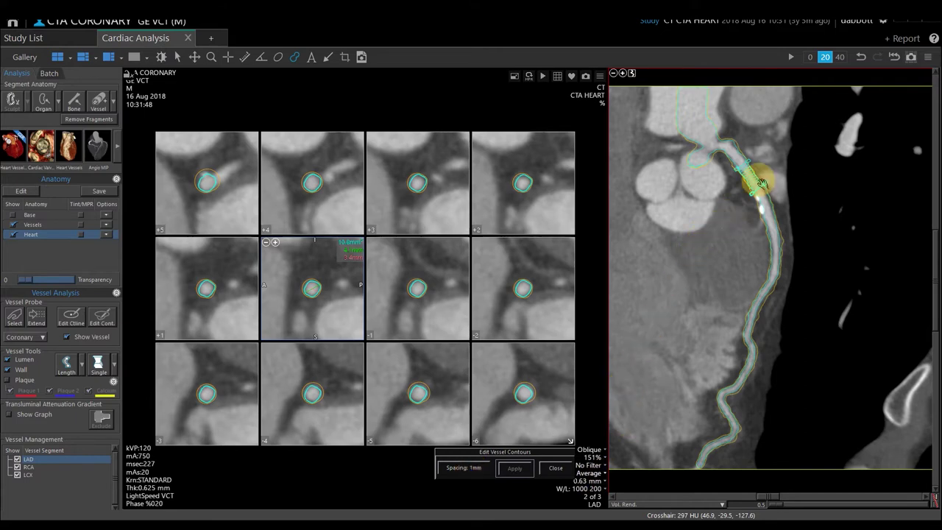
{"action": "left_click_drag", "start_coordinate": [750, 175], "coordinate": [767, 207]}
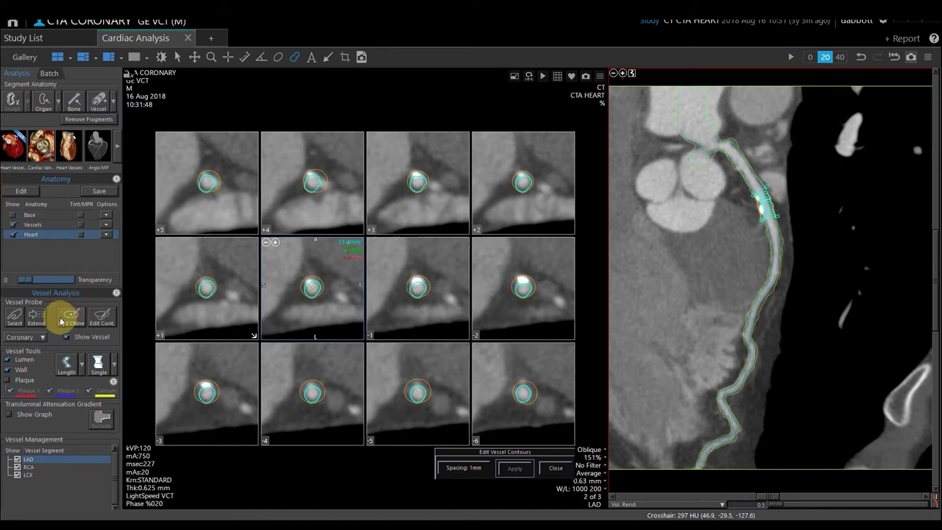
Hide the wall contours, adjust the lumen contours on the cross-sections around the plaque, apply the edits and close contour editing
{"action": "left_click", "coordinate": [8, 369]}
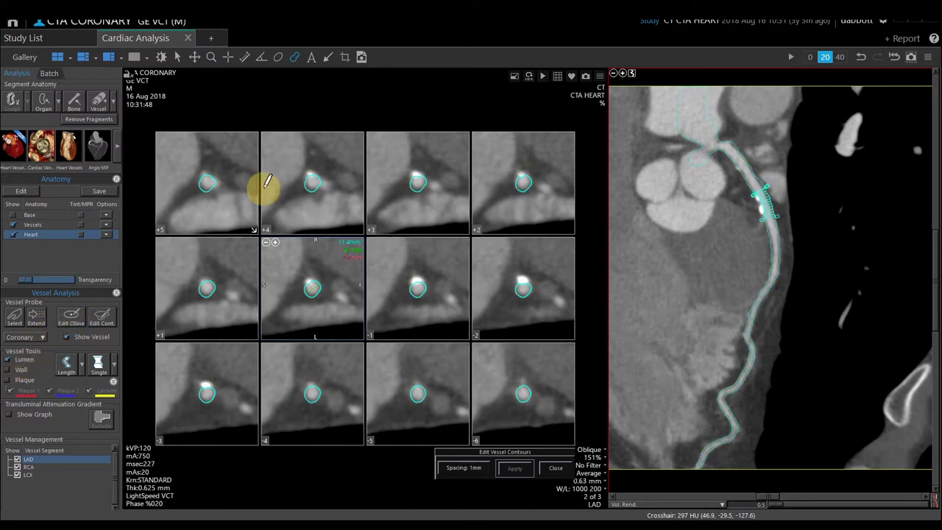
{"action": "left_click", "coordinate": [219, 175]}
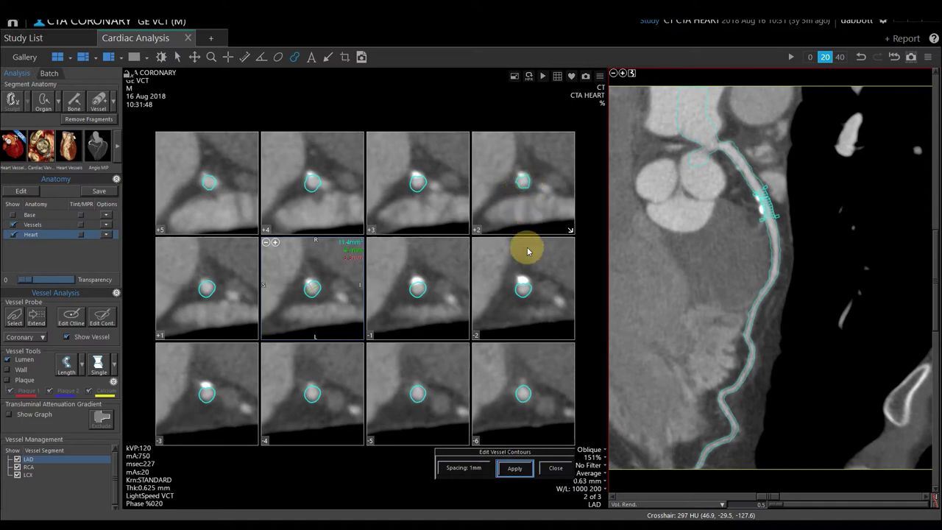
{"action": "left_click", "coordinate": [521, 469]}
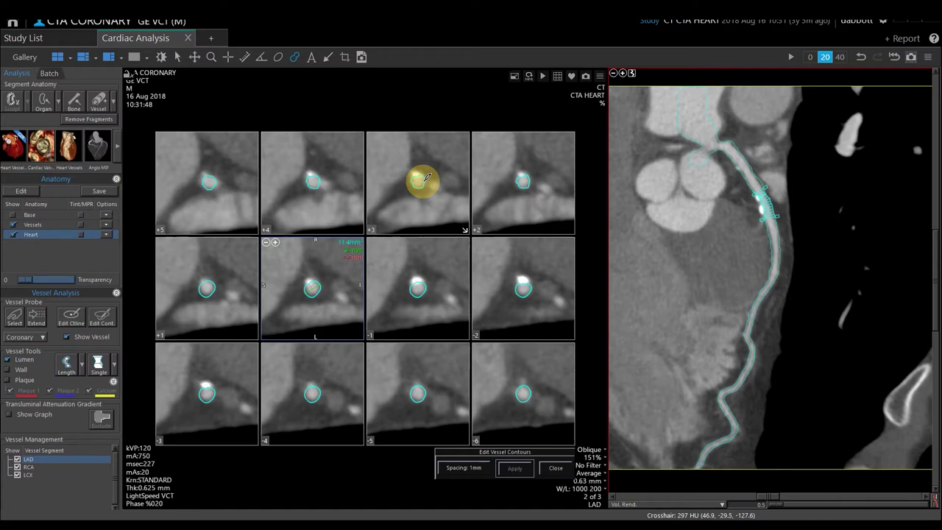
{"action": "left_click", "coordinate": [556, 468]}
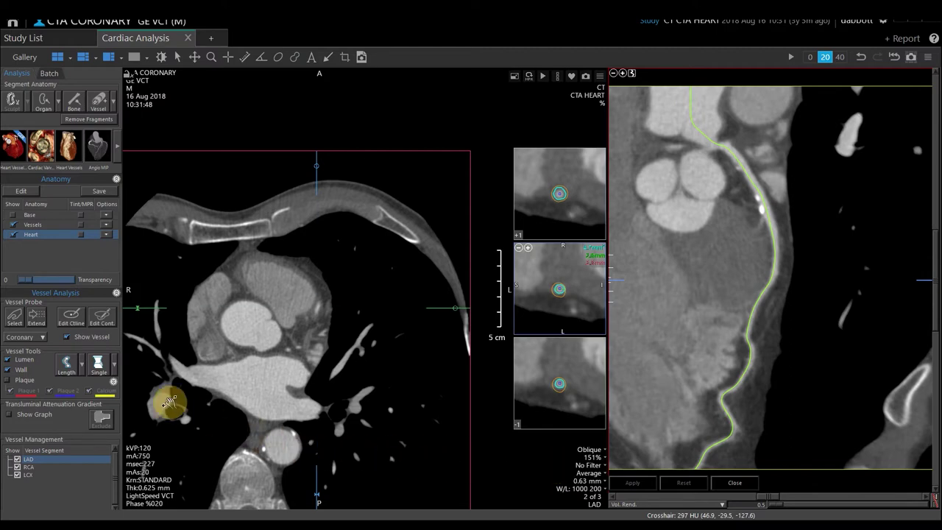
Mark a single stenosis about 19.5 mm long across the calcified LAD segment and move its proximal reference marker closer to the lesion
{"action": "left_click", "coordinate": [102, 365]}
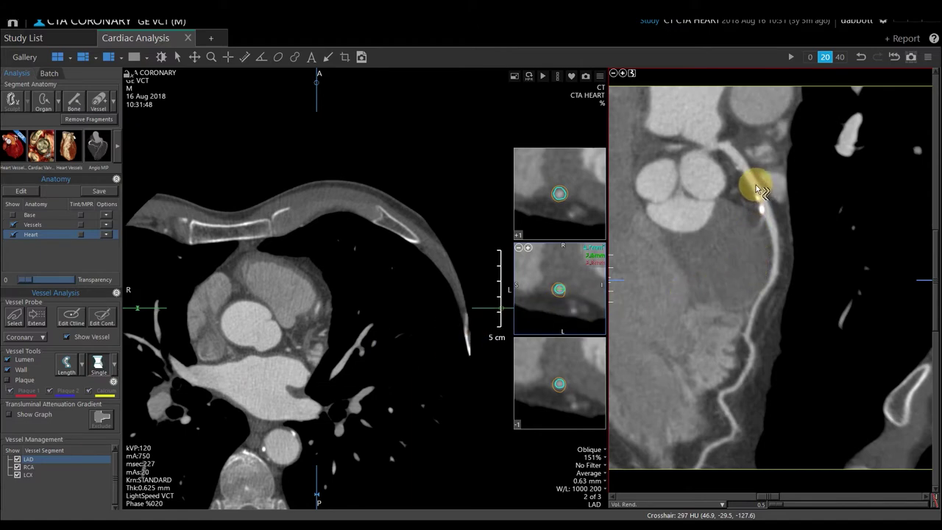
{"action": "left_click_drag", "start_coordinate": [756, 184], "coordinate": [777, 249]}
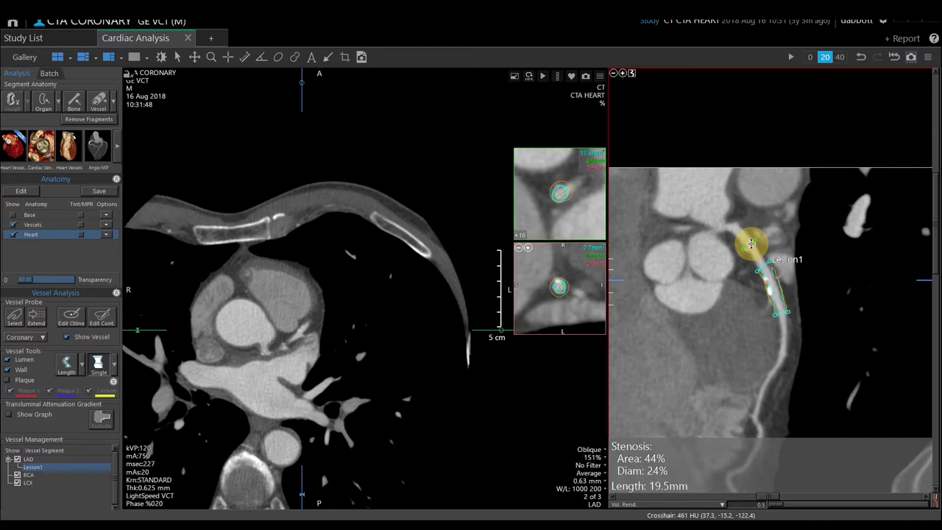
{"action": "left_click_drag", "start_coordinate": [750, 243], "coordinate": [755, 260]}
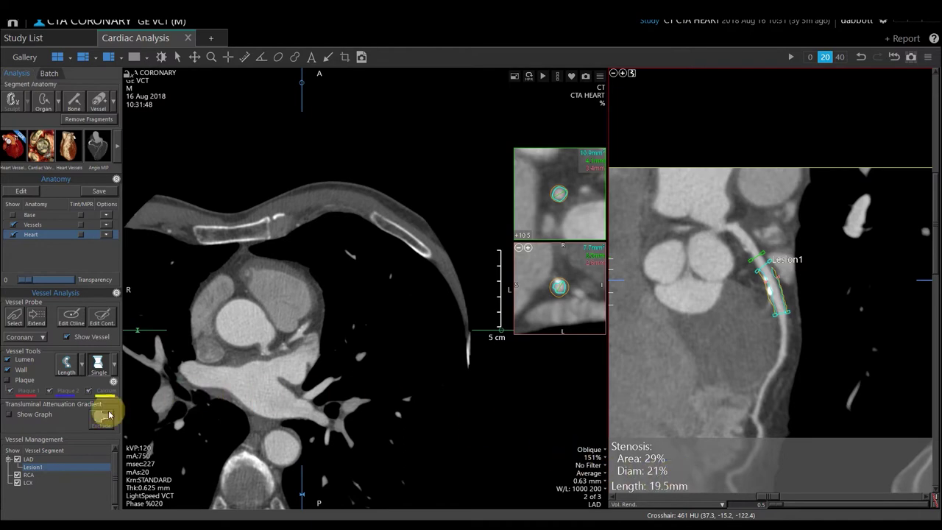
Display the RCA in the curved view, magnify it and rotate it to inspect the vessel's full course
{"action": "left_click", "coordinate": [39, 476]}
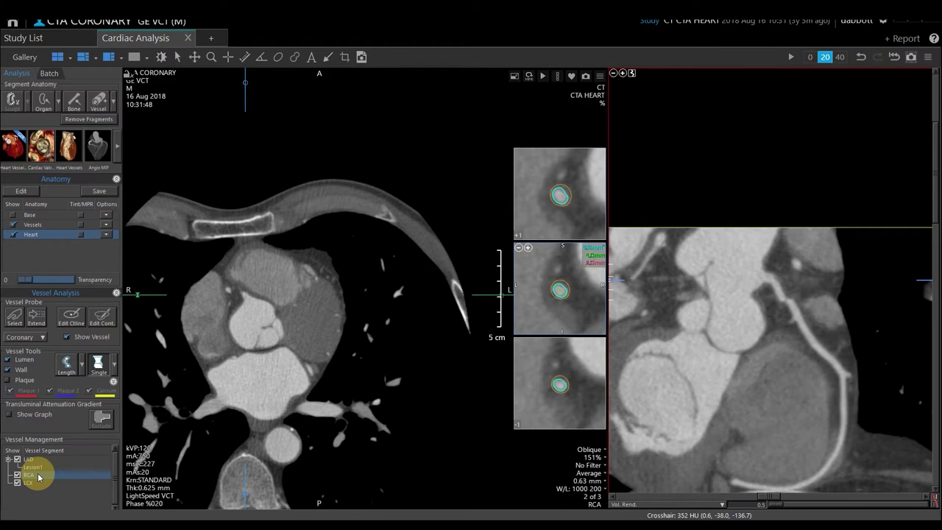
{"action": "left_click", "coordinate": [633, 73]}
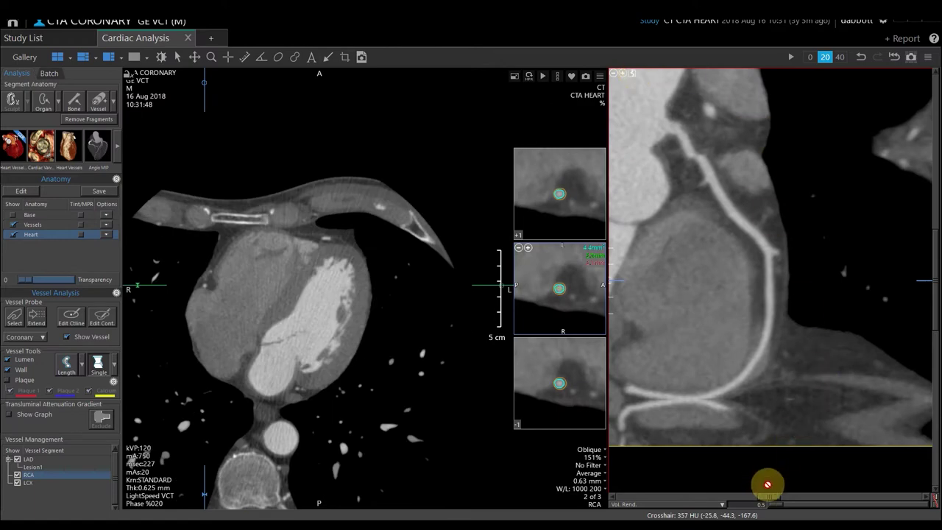
{"action": "left_click_drag", "start_coordinate": [774, 498], "coordinate": [822, 505]}
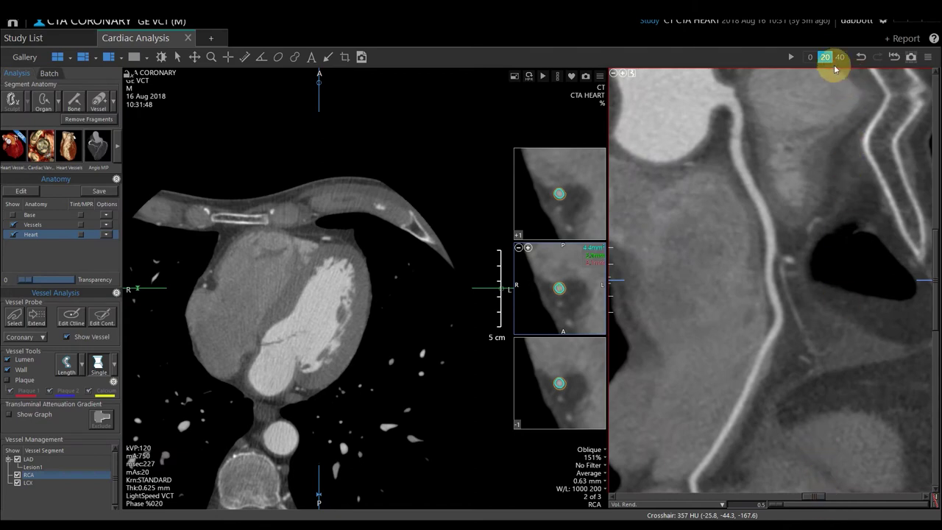
Compare the RCA's appearance in phases 0, 20 and 40, and end on phase 40
{"action": "left_click", "coordinate": [809, 57]}
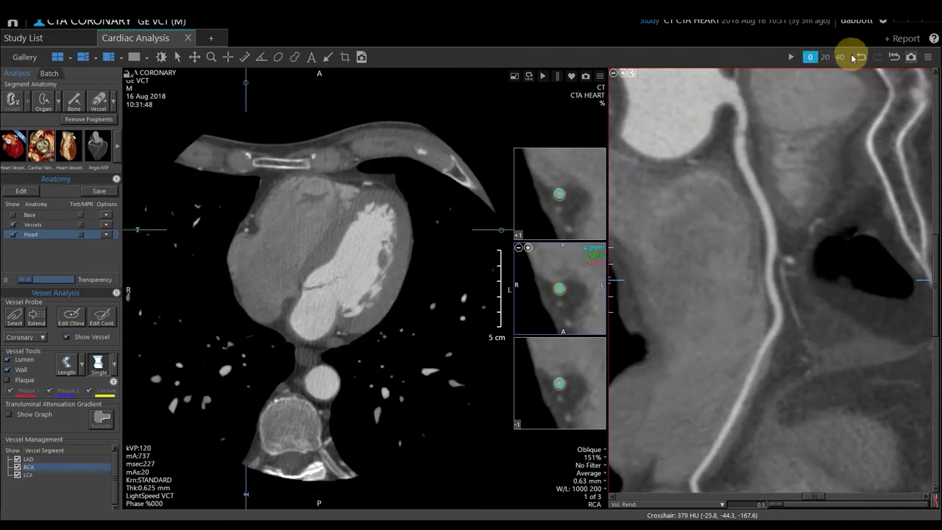
{"action": "left_click", "coordinate": [840, 56]}
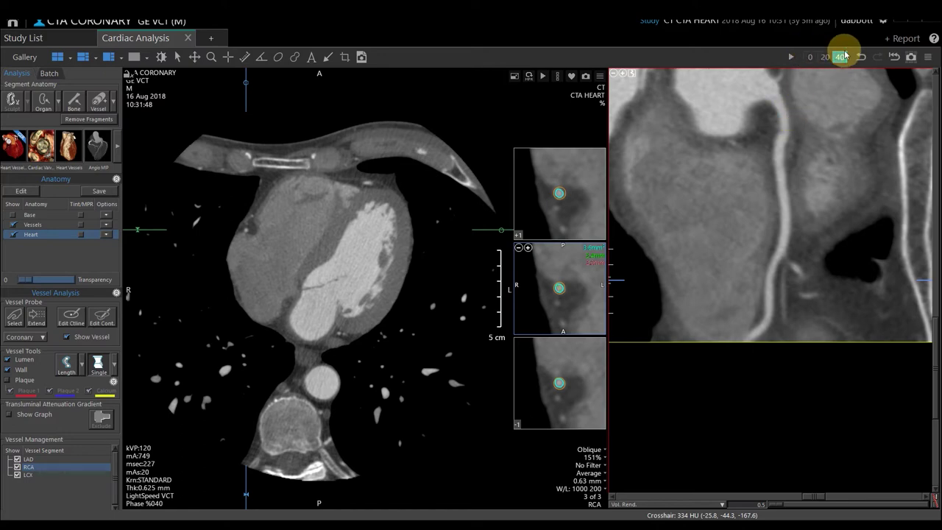
{"action": "left_click", "coordinate": [827, 57]}
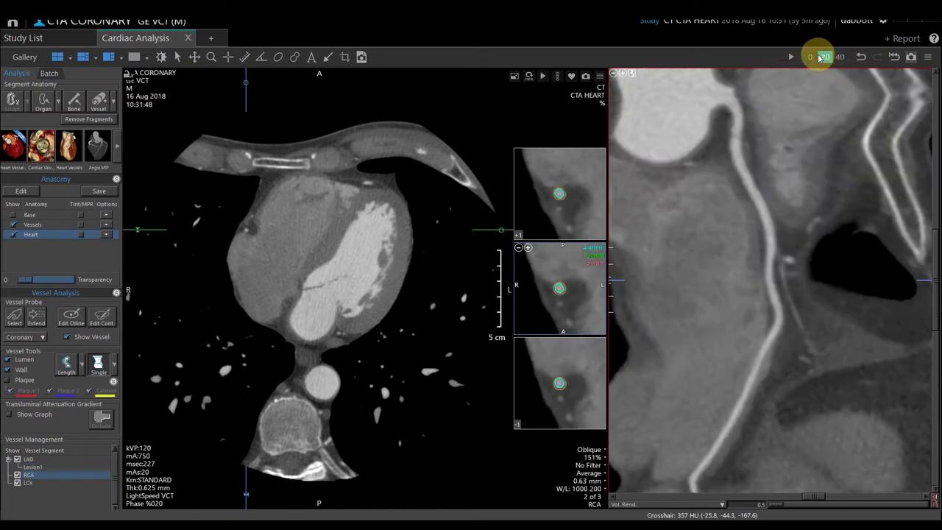
{"action": "left_click", "coordinate": [813, 58]}
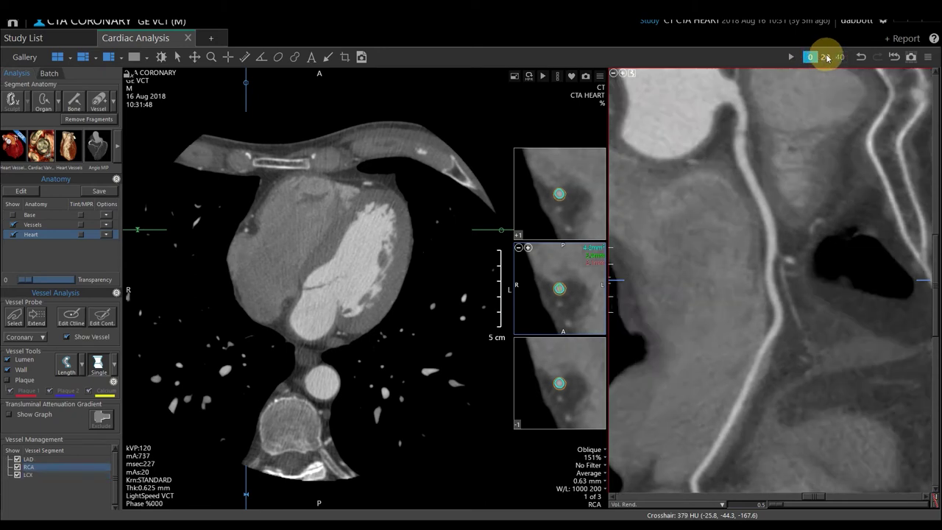
{"action": "left_click", "coordinate": [825, 58]}
{"action": "left_click", "coordinate": [841, 57]}
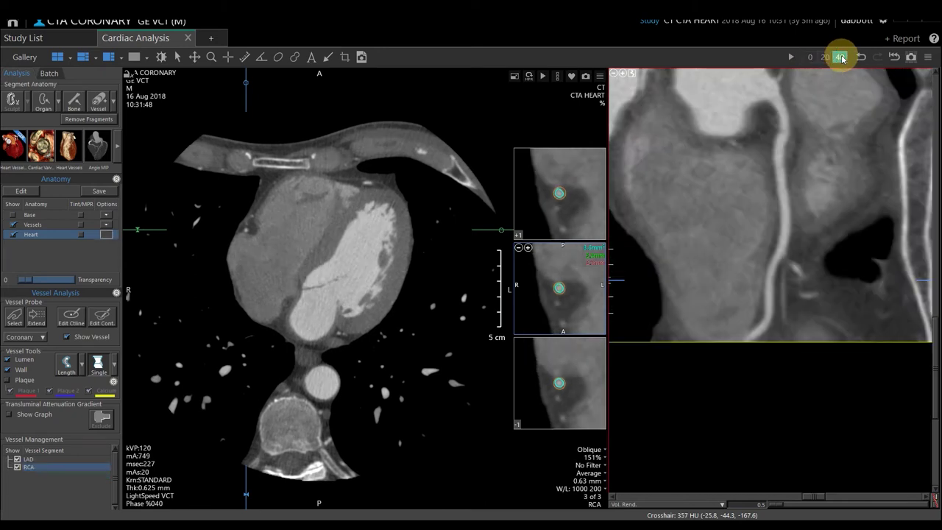
{"action": "left_click", "coordinate": [827, 58]}
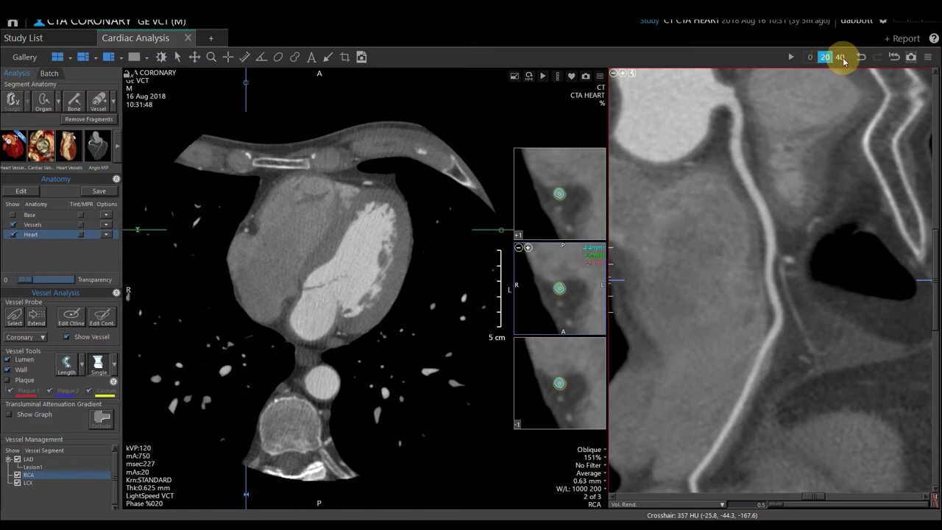
{"action": "left_click", "coordinate": [841, 58]}
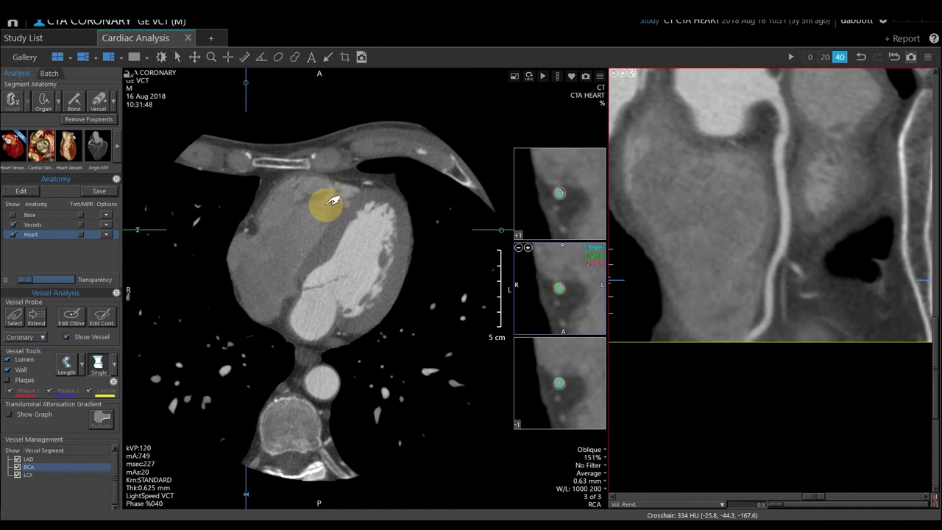
Tint the segmented vessels on the axial slices and examine the slices for branches and distal segments that are not yet traced
{"action": "left_click", "coordinate": [80, 224]}
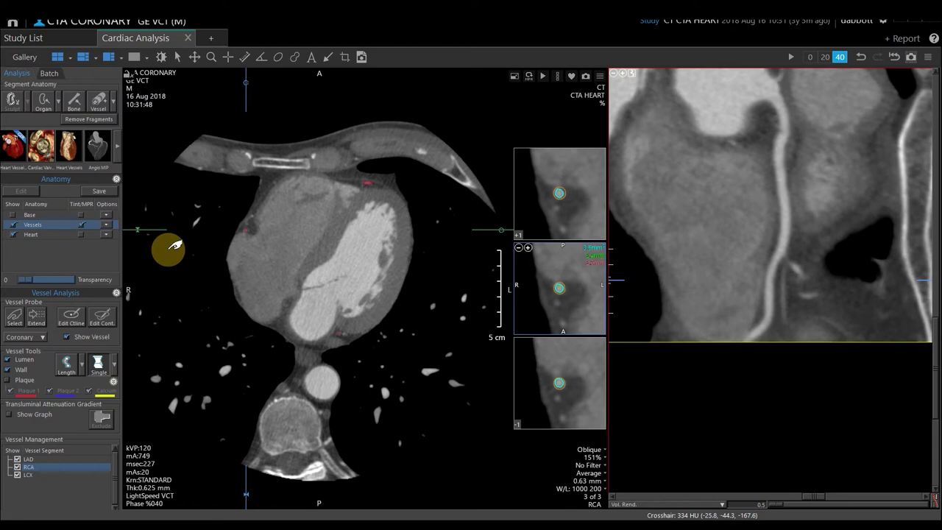
{"action": "left_click_drag", "start_coordinate": [304, 217], "coordinate": [371, 234]}
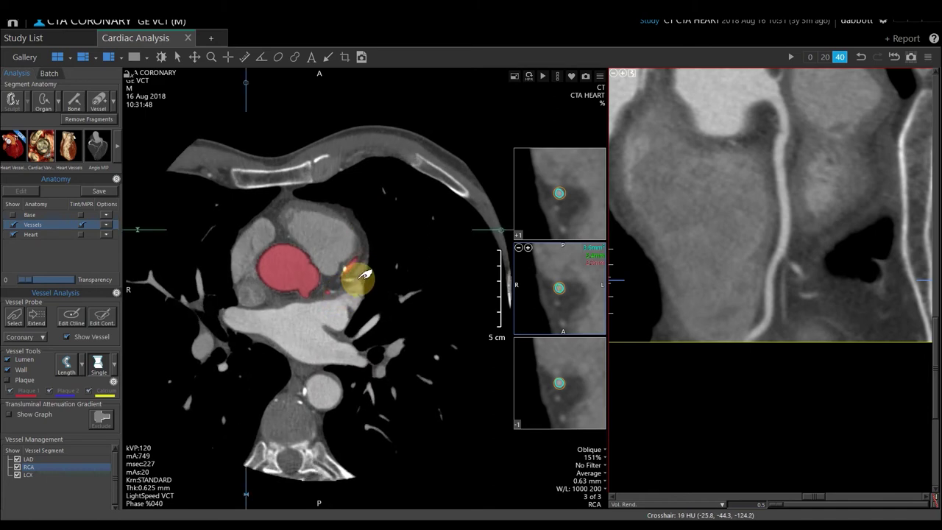
{"action": "left_click_drag", "start_coordinate": [361, 277], "coordinate": [370, 280]}
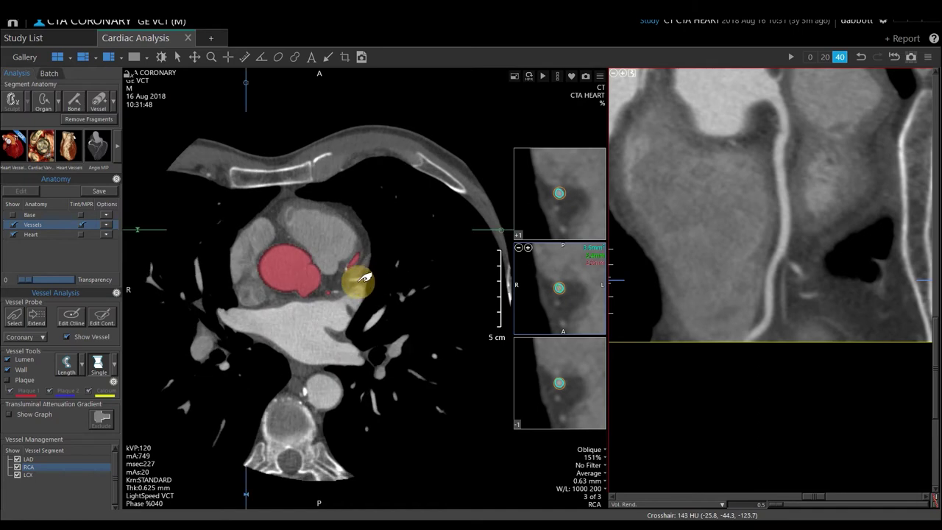
{"action": "left_click_drag", "start_coordinate": [375, 265], "coordinate": [335, 283]}
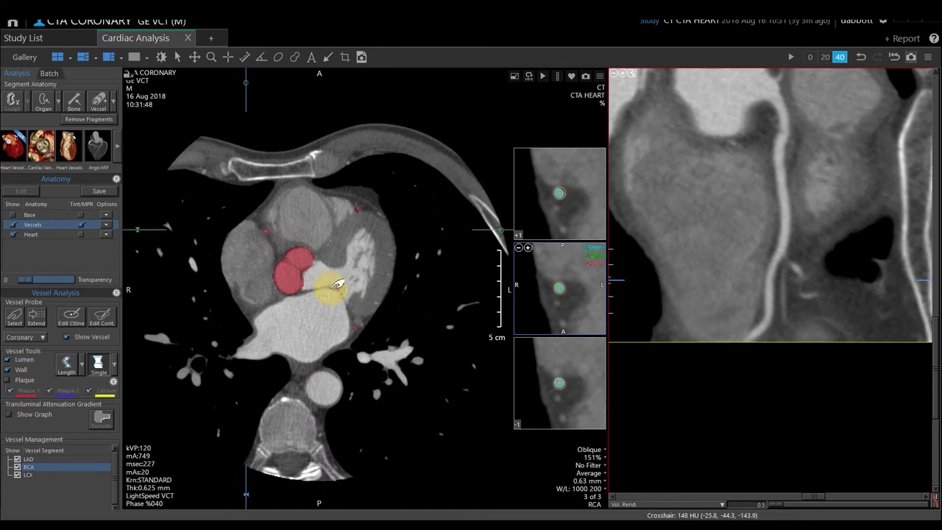
{"action": "left_click_drag", "start_coordinate": [274, 247], "coordinate": [294, 272]}
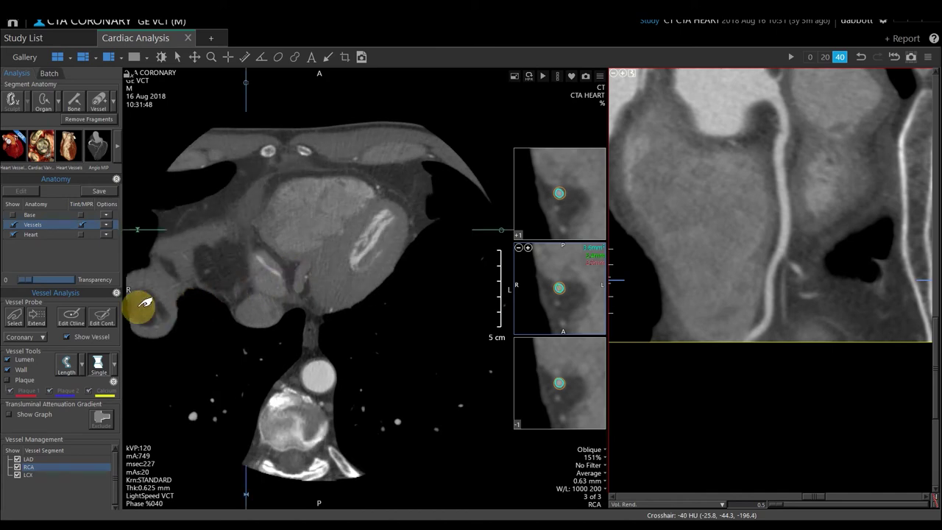
Extend the RCA distally by adding successive points along its untinted continuation on the lower axial slices
{"action": "left_click", "coordinate": [36, 318]}
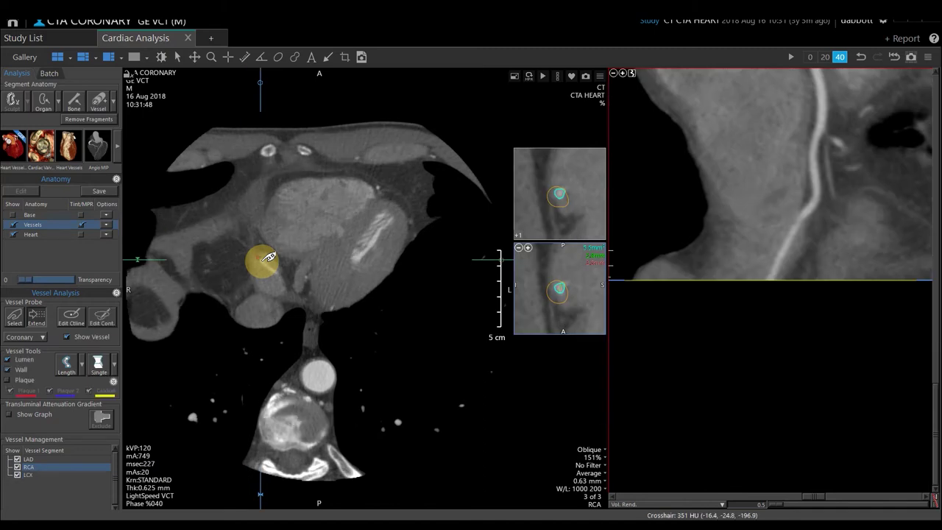
{"action": "scroll", "coordinate": [279, 266], "scroll_direction": "down", "scroll_amount": 5}
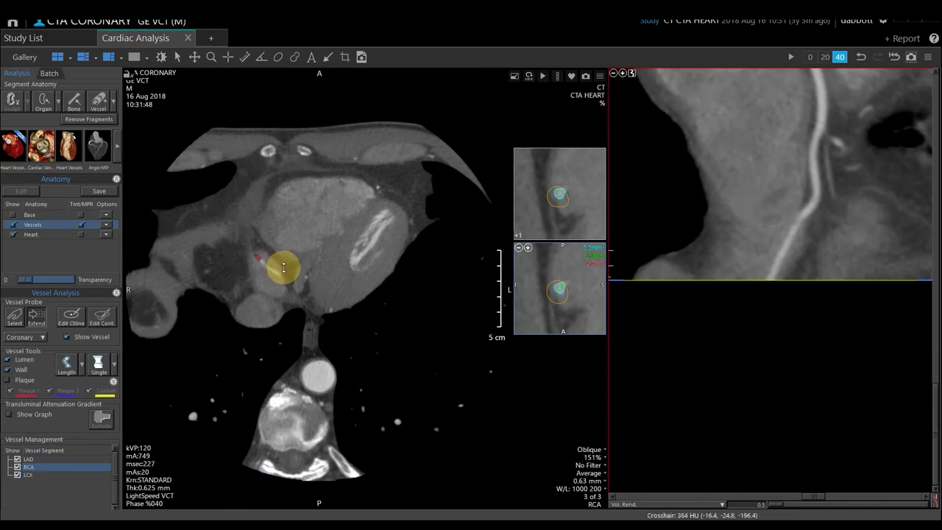
{"action": "scroll", "coordinate": [283, 260], "scroll_direction": "down", "scroll_amount": 5}
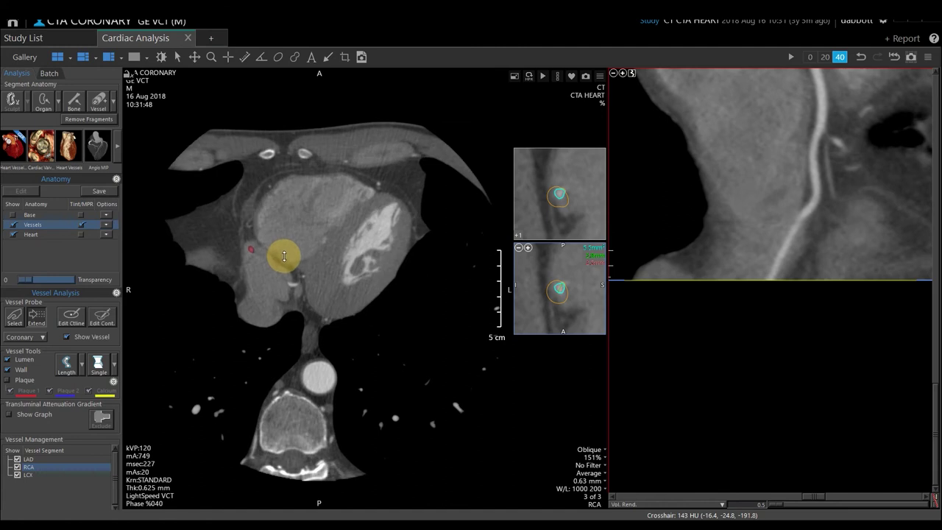
{"action": "scroll", "coordinate": [286, 263], "scroll_direction": "down", "scroll_amount": 2}
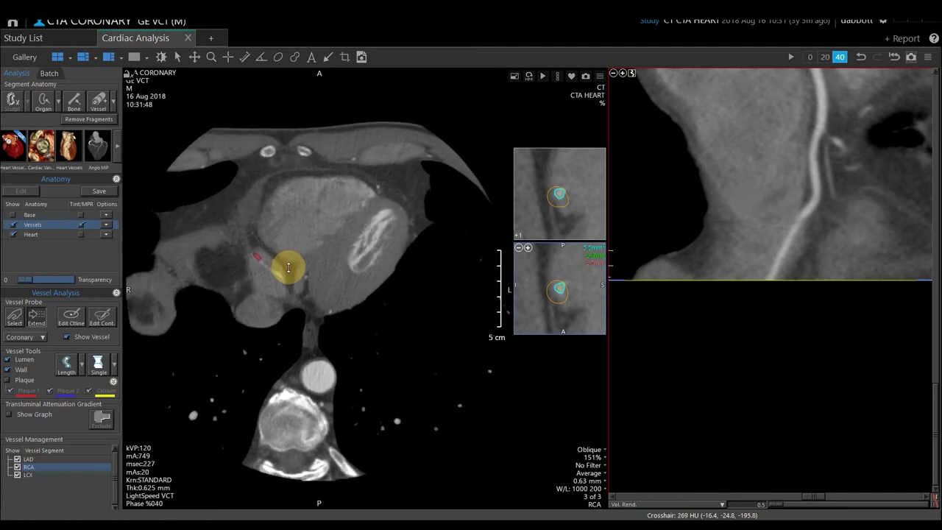
{"action": "scroll", "coordinate": [286, 268], "scroll_direction": "down", "scroll_amount": 1}
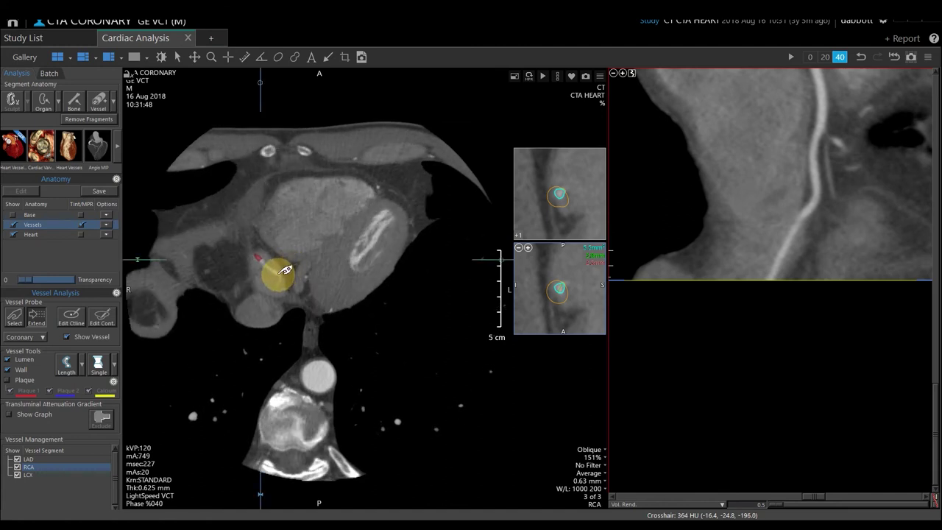
{"action": "left_click", "coordinate": [335, 277]}
{"action": "scroll", "coordinate": [323, 269], "scroll_direction": "up", "scroll_amount": 5}
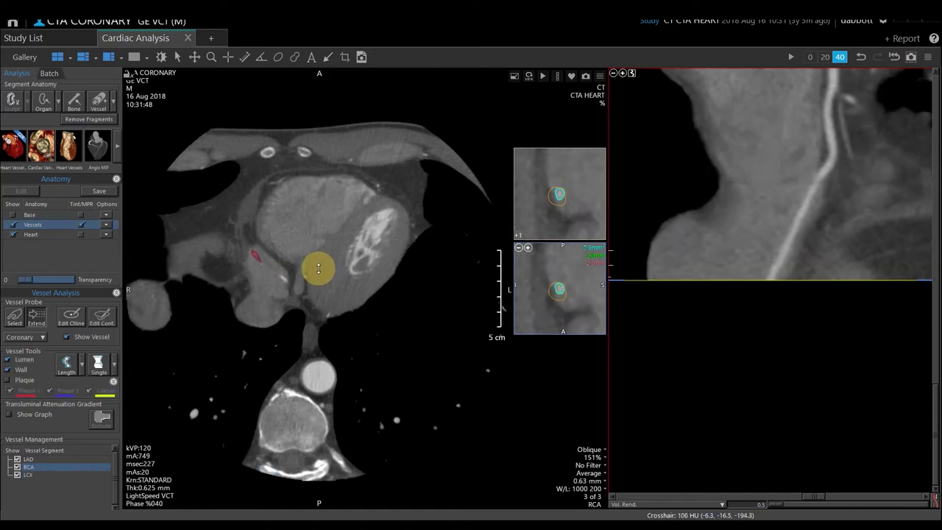
{"action": "scroll", "coordinate": [316, 265], "scroll_direction": "up", "scroll_amount": 3}
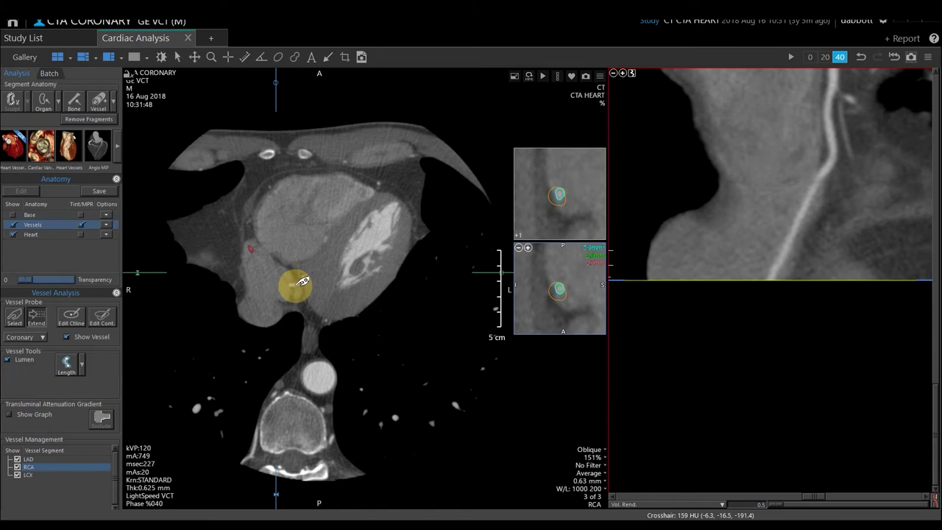
{"action": "left_click", "coordinate": [294, 286]}
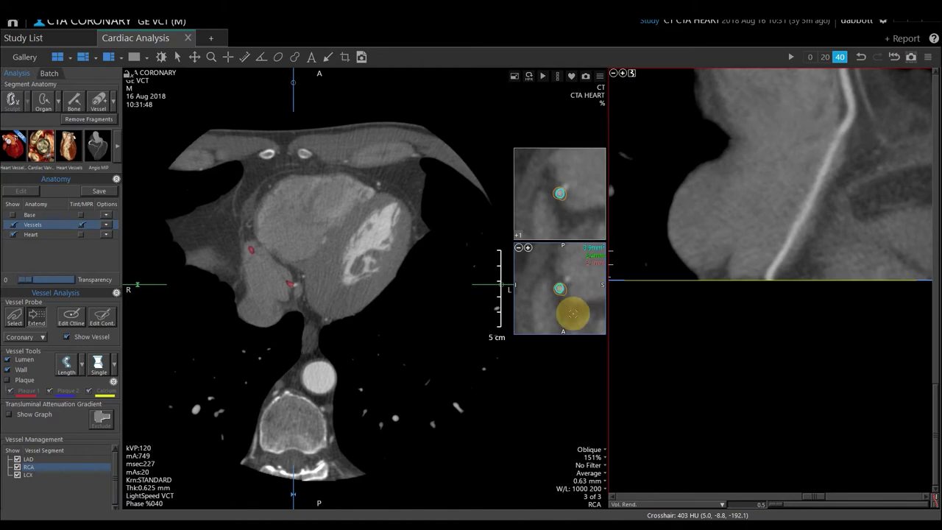
Probe the untinted branch beside the calcified LAD on the axial slice and rotate its curved view to inspect its origin and course
{"action": "left_click_drag", "start_coordinate": [439, 349], "coordinate": [427, 228]}
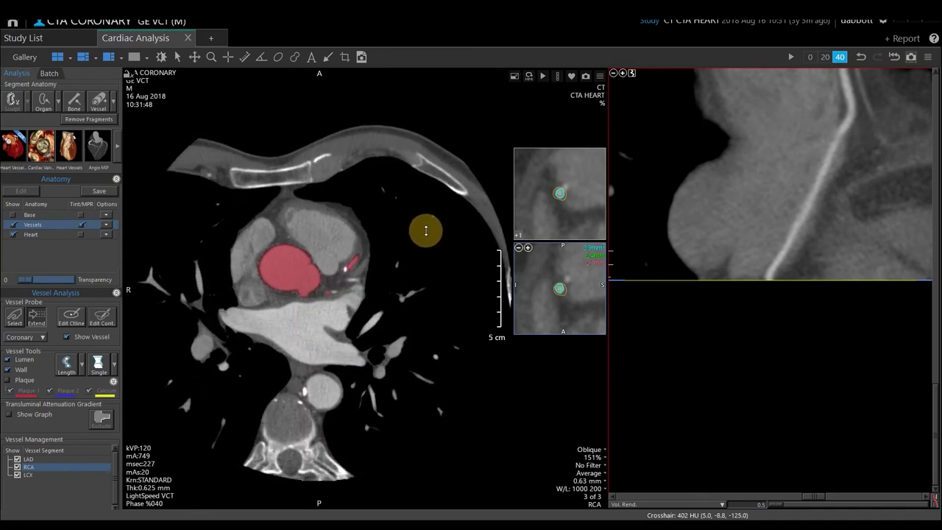
{"action": "left_click", "coordinate": [12, 321]}
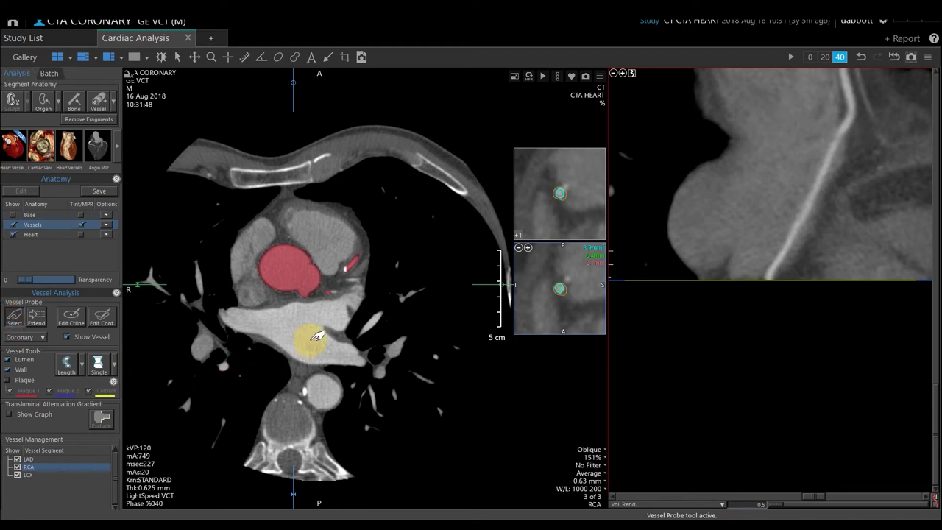
{"action": "scroll", "coordinate": [378, 326], "scroll_direction": "up", "scroll_amount": 10}
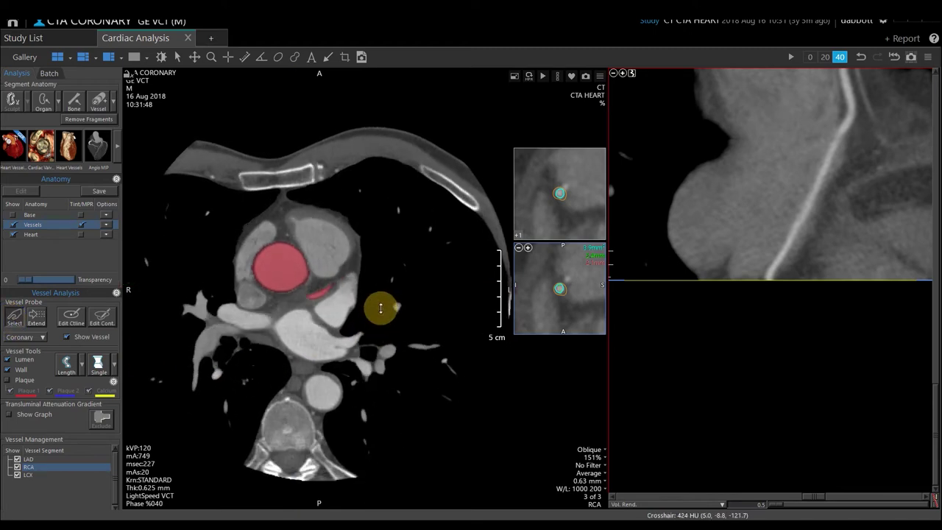
{"action": "scroll", "coordinate": [384, 306], "scroll_direction": "up", "scroll_amount": 8}
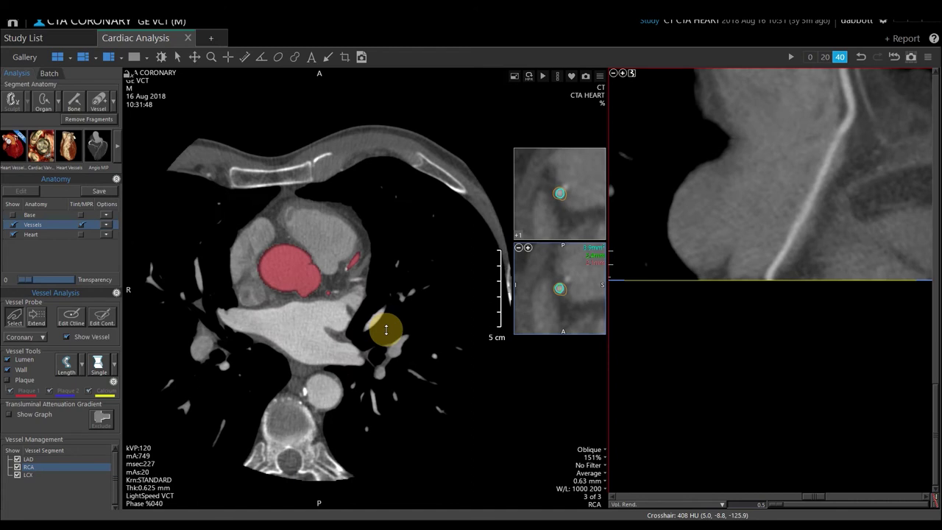
{"action": "scroll", "coordinate": [379, 284], "scroll_direction": "up", "scroll_amount": 4}
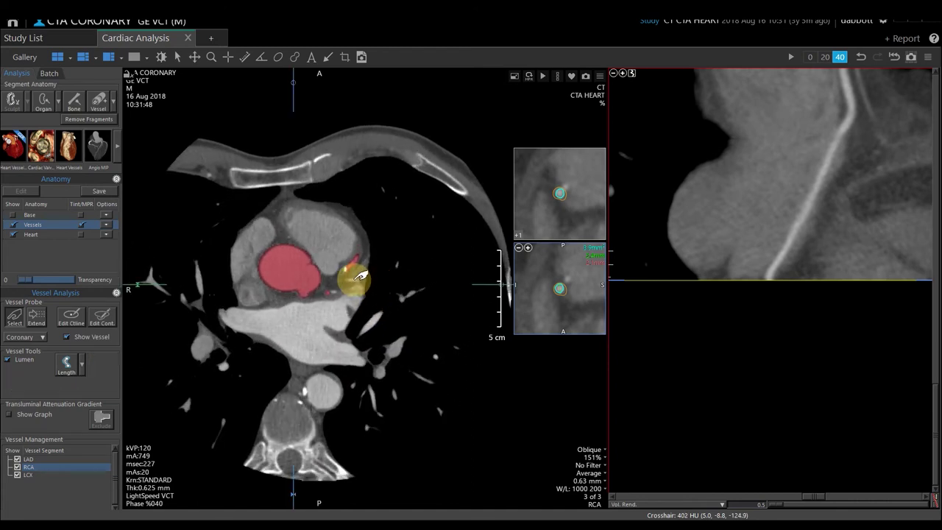
{"action": "left_click", "coordinate": [361, 276]}
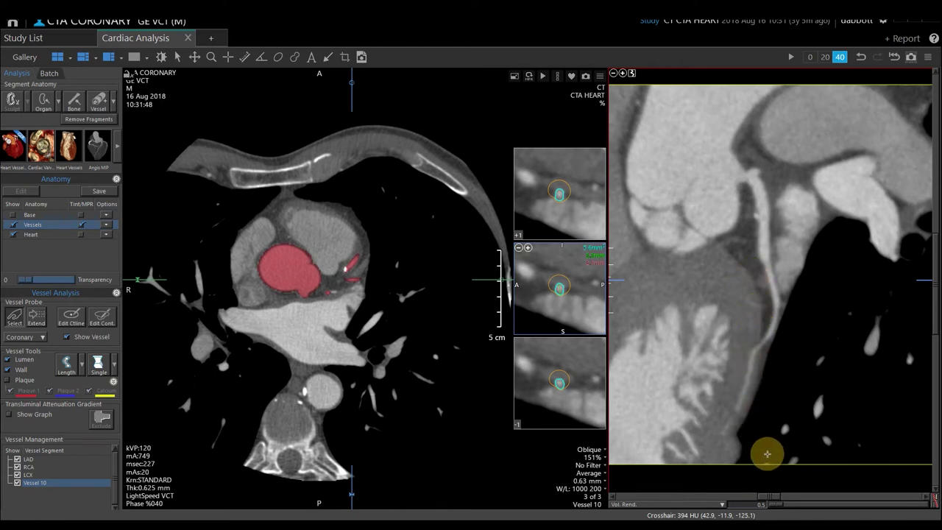
{"action": "left_click_drag", "start_coordinate": [753, 502], "coordinate": [809, 490]}
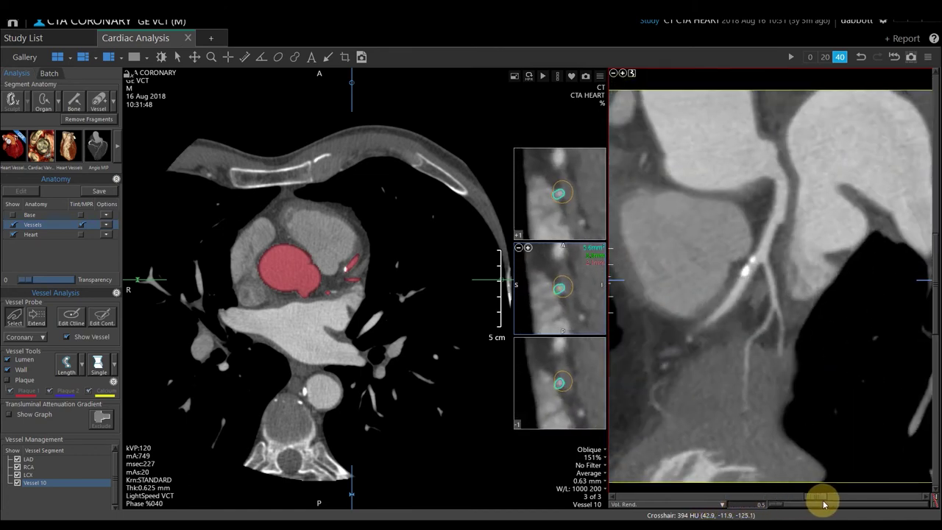
Rename the newly probed vessel as Diag and turn off the vessel tint on the slices
{"action": "double_click", "coordinate": [43, 484]}
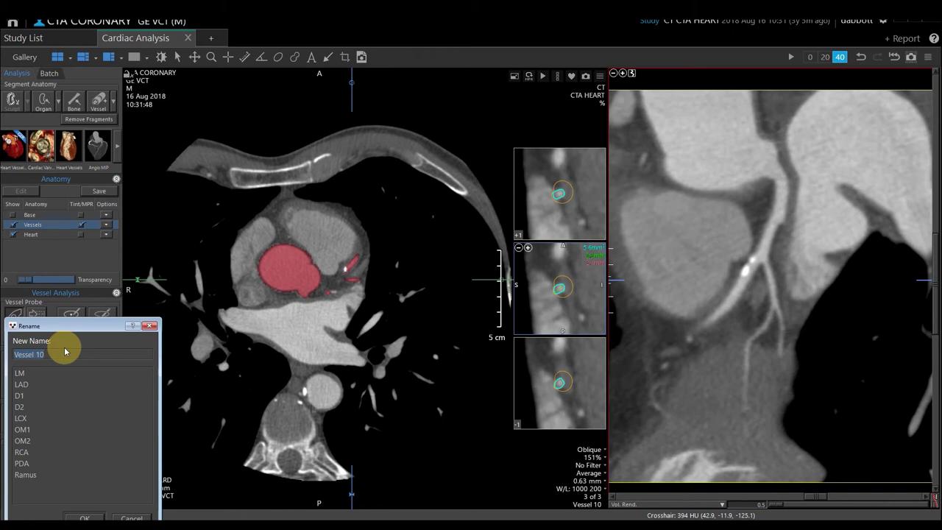
{"action": "type", "text": "Diag"}
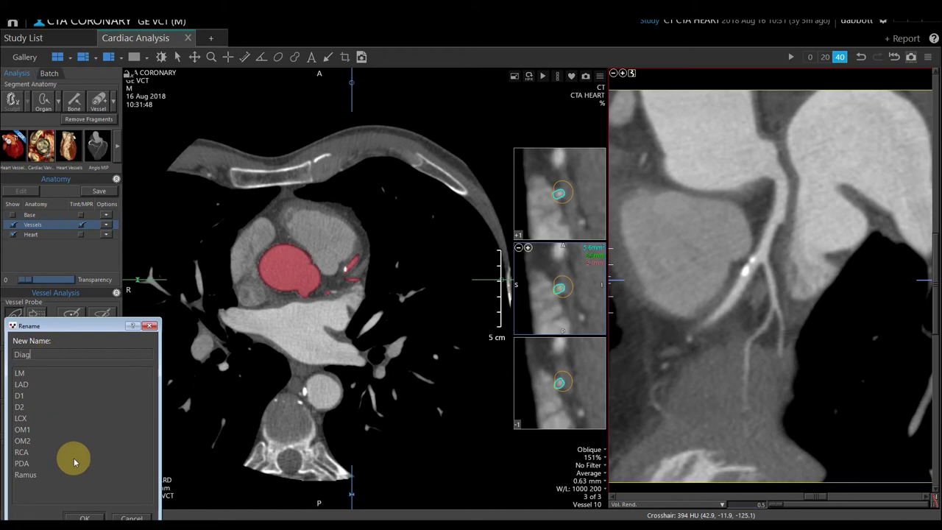
{"action": "left_click", "coordinate": [86, 517]}
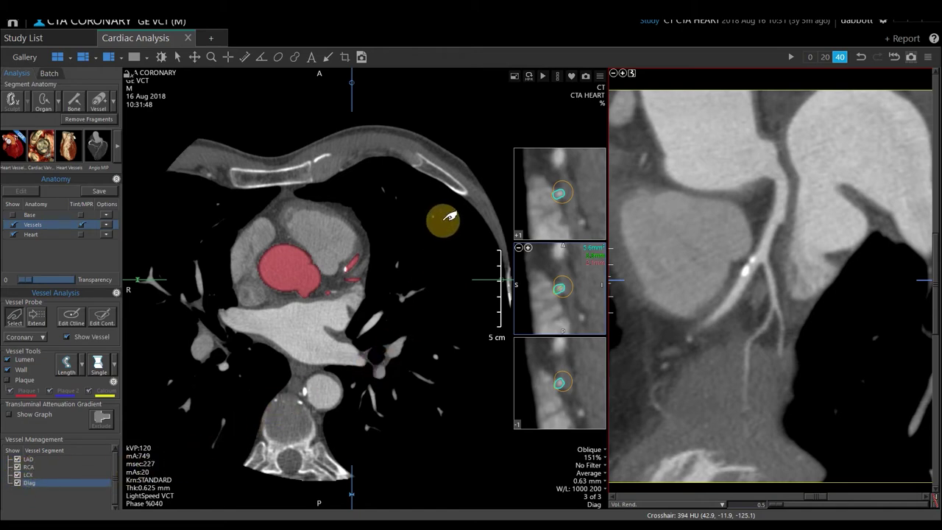
{"action": "left_click", "coordinate": [80, 225]}
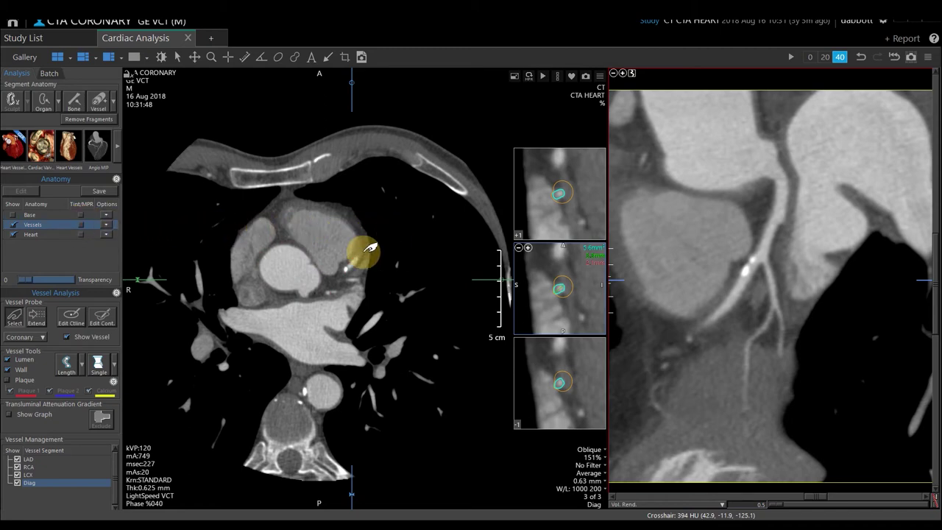
Display the LAD and cycle through the cross-section layouts to the grid of twelve consecutive cross-sections
{"action": "left_click", "coordinate": [36, 460]}
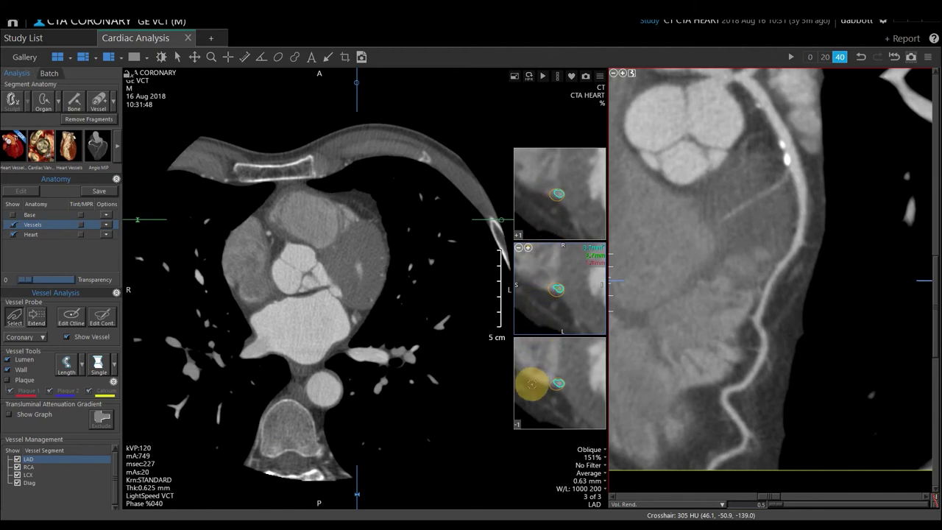
{"action": "left_click", "coordinate": [558, 76]}
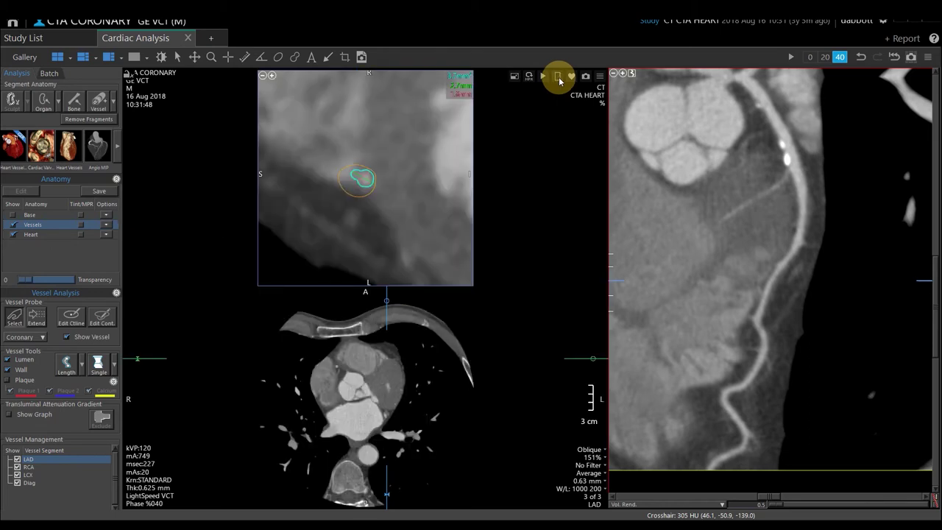
{"action": "left_click", "coordinate": [558, 76]}
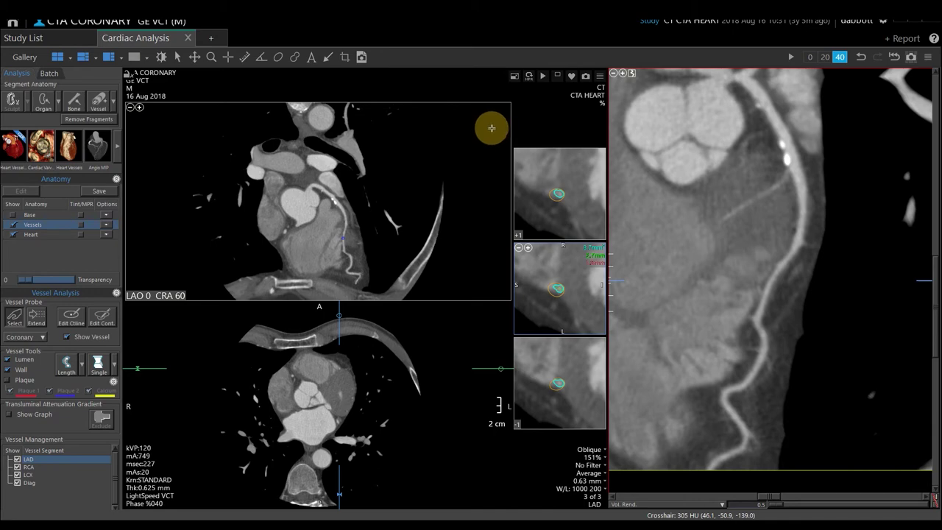
{"action": "left_click", "coordinate": [557, 76]}
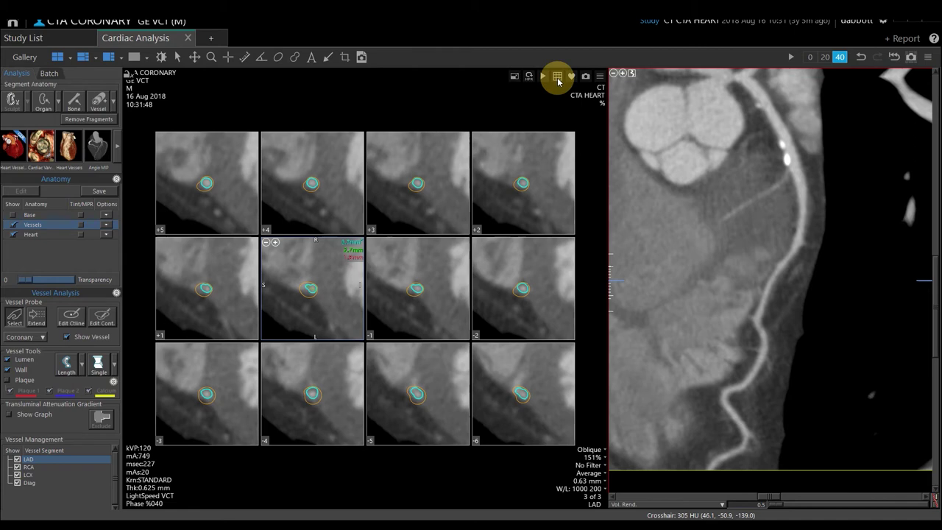
Cycle the LAD cross-sections to the column of three consecutive images and restore the four-view display
{"action": "left_click", "coordinate": [557, 77]}
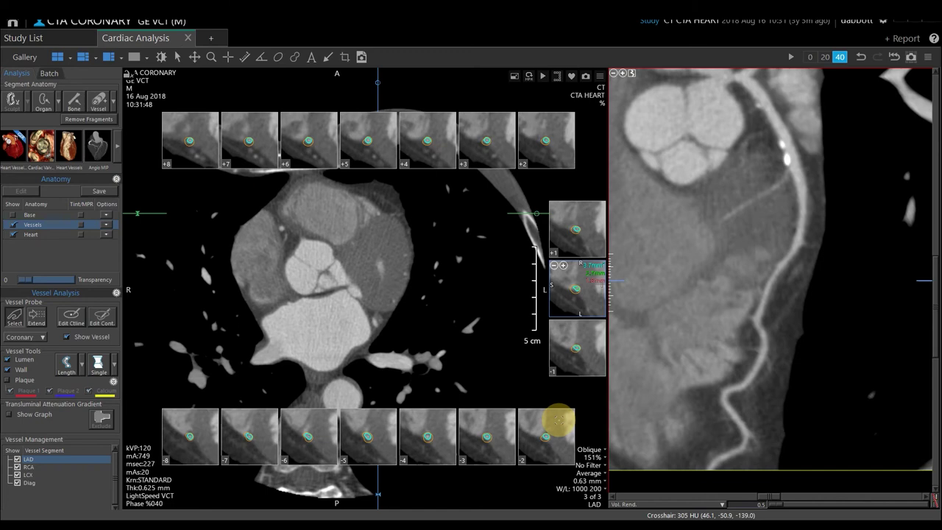
{"action": "left_click", "coordinate": [557, 78]}
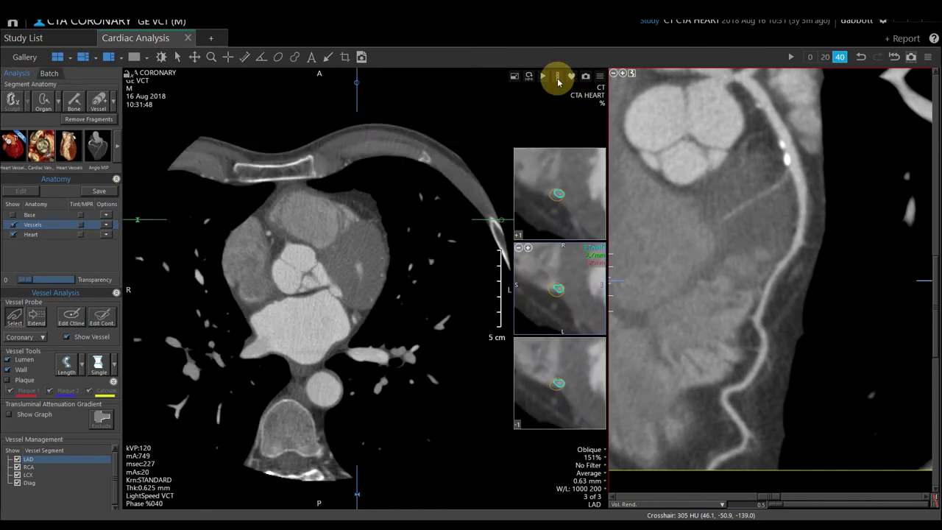
{"action": "double_click", "coordinate": [486, 116]}
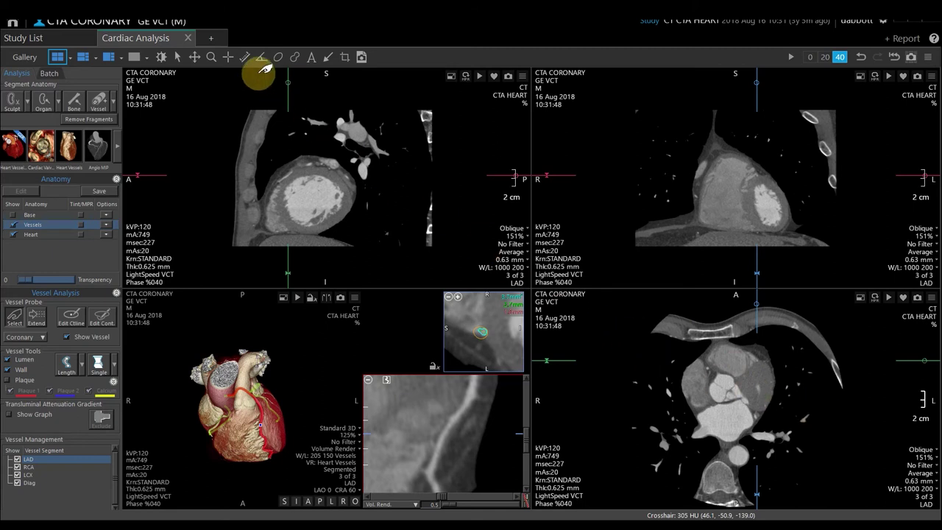
Turn on the crosshair, centre it on the left coronary origin on a higher axial slice, and rotate its lines along the vessel
{"action": "left_click", "coordinate": [228, 58]}
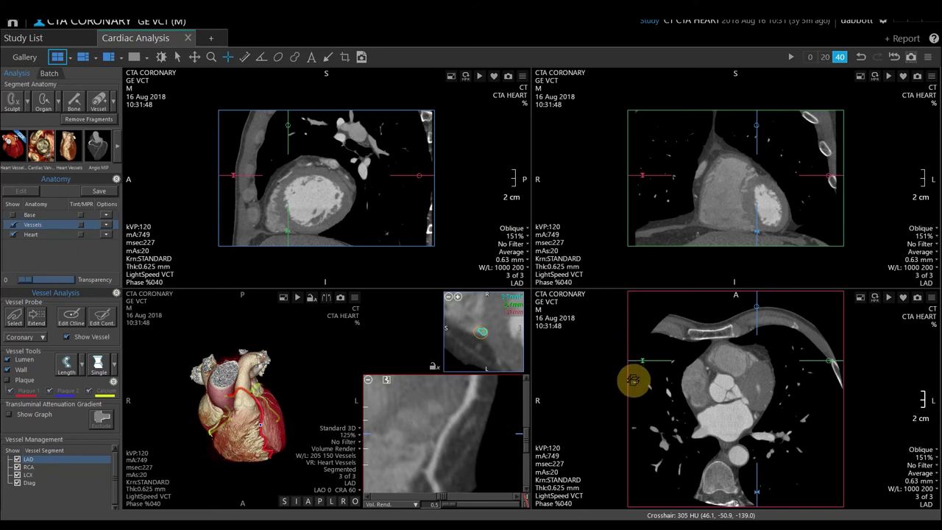
{"action": "left_click_drag", "start_coordinate": [763, 410], "coordinate": [770, 390]}
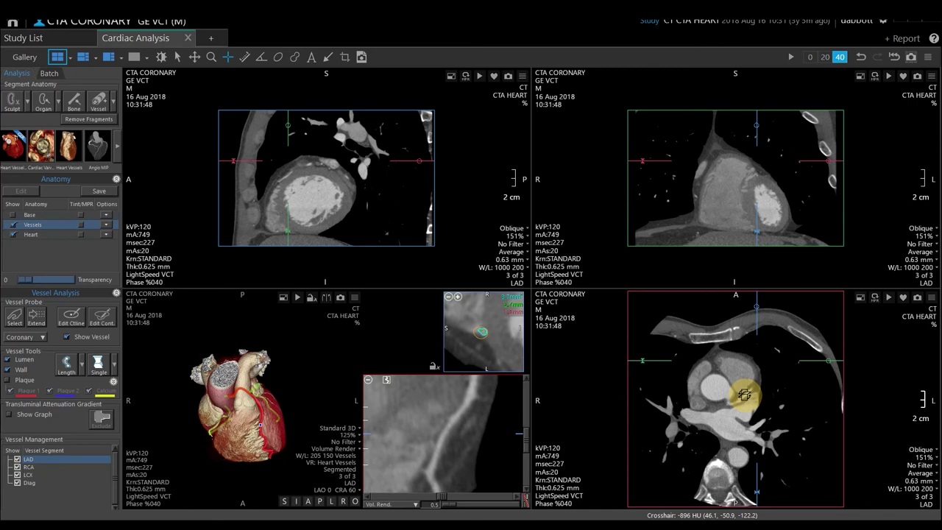
{"action": "left_click", "coordinate": [745, 395]}
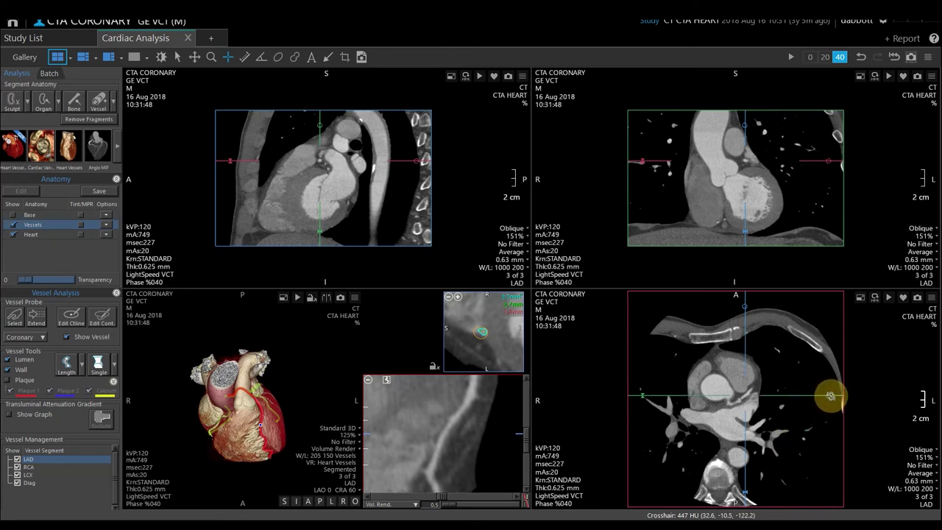
{"action": "left_click_drag", "start_coordinate": [829, 393], "coordinate": [802, 357]}
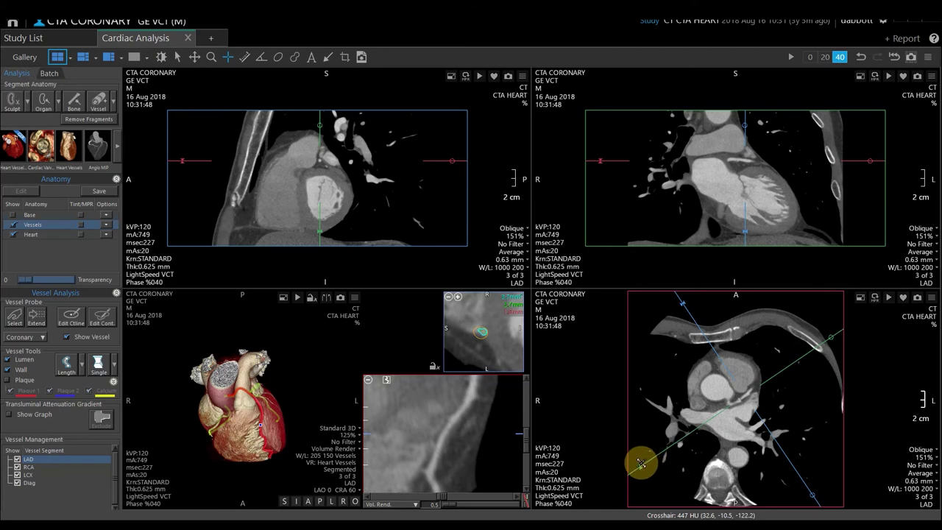
Widen the slab to 7.79 mm from the axial crosshair line and reset the slice thickness to 0.63 mm
{"action": "left_click_drag", "start_coordinate": [639, 462], "coordinate": [641, 462]}
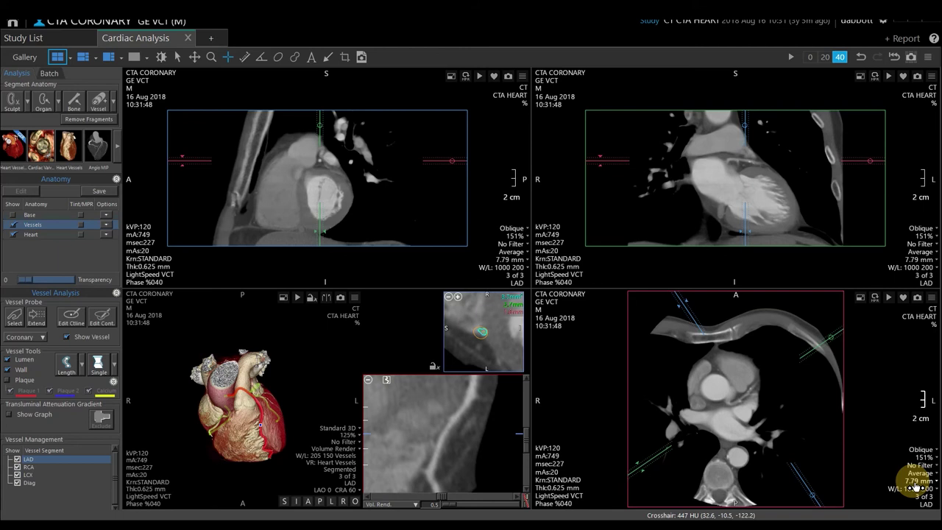
{"action": "left_click", "coordinate": [915, 487]}
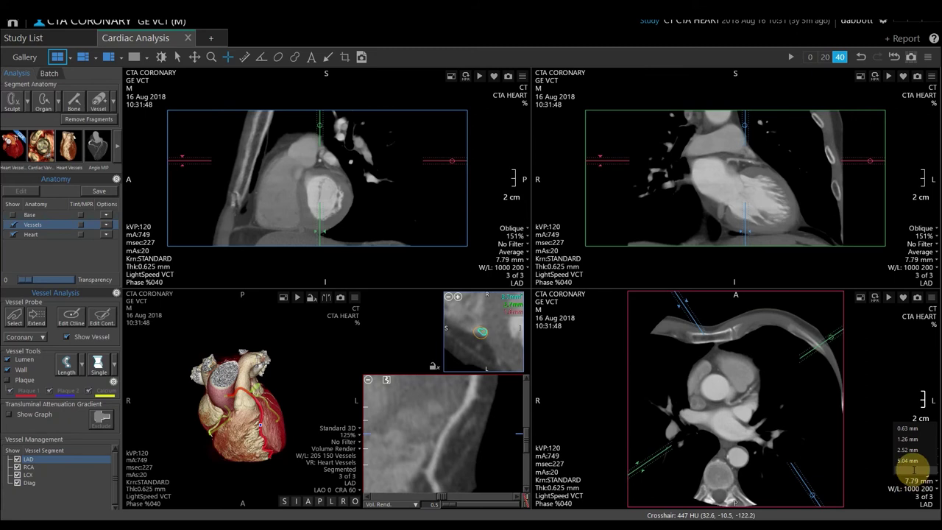
{"action": "left_click", "coordinate": [915, 428]}
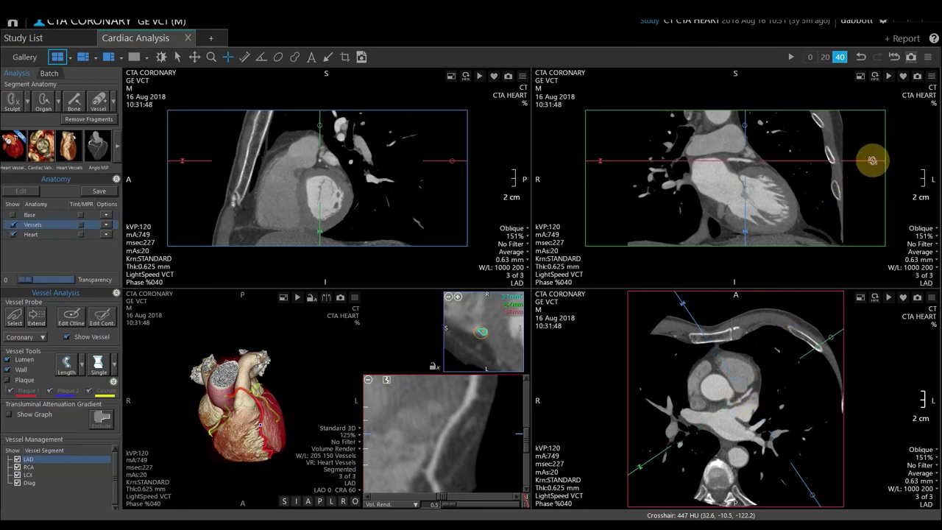
Tilt the axial plane along the left coronary artery, recentre the crosshair on the vessel, and scroll the slices to follow it
{"action": "left_click_drag", "start_coordinate": [871, 160], "coordinate": [872, 179]}
{"action": "left_click_drag", "start_coordinate": [872, 179], "coordinate": [871, 180]}
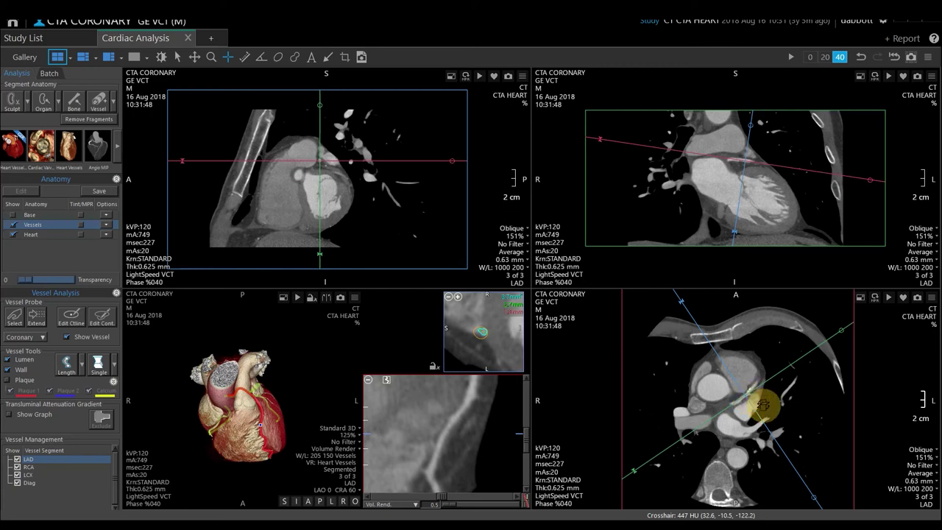
{"action": "left_click", "coordinate": [763, 403]}
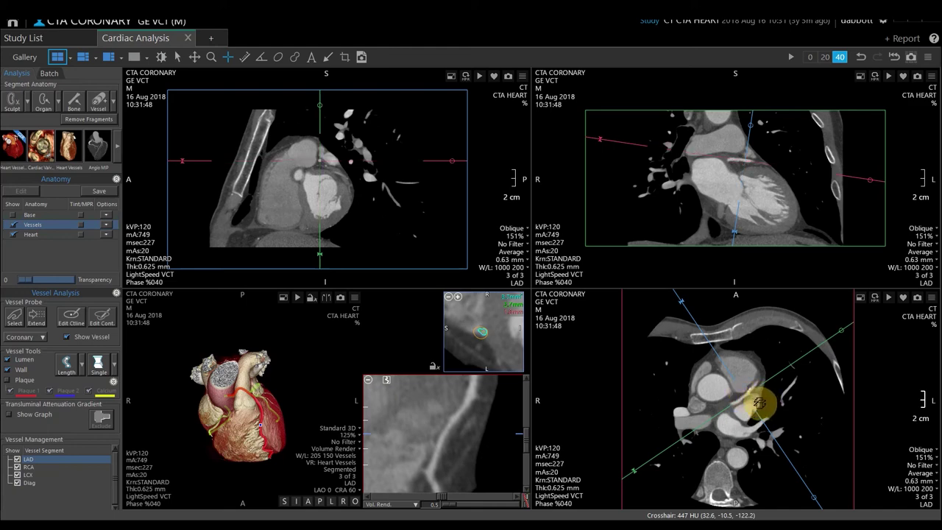
{"action": "left_click", "coordinate": [326, 173]}
{"action": "scroll", "coordinate": [324, 177], "scroll_direction": "down", "scroll_amount": 5}
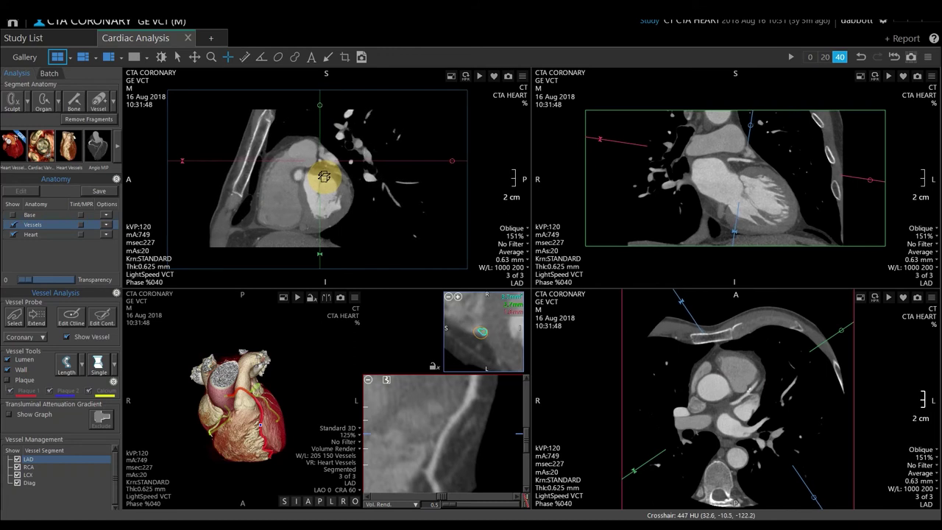
{"action": "scroll", "coordinate": [324, 176], "scroll_direction": "down", "scroll_amount": 3}
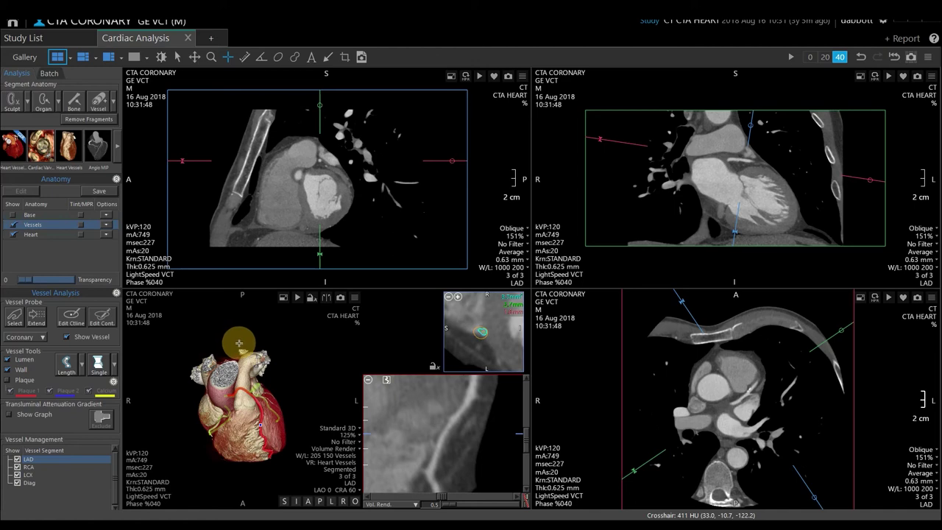
Turn off the curved vessel display, enlarge the 3D heart to a single view, and rotate it to inspect the coronaries
{"action": "left_click", "coordinate": [67, 337]}
{"action": "left_click_drag", "start_coordinate": [303, 395], "coordinate": [252, 361]}
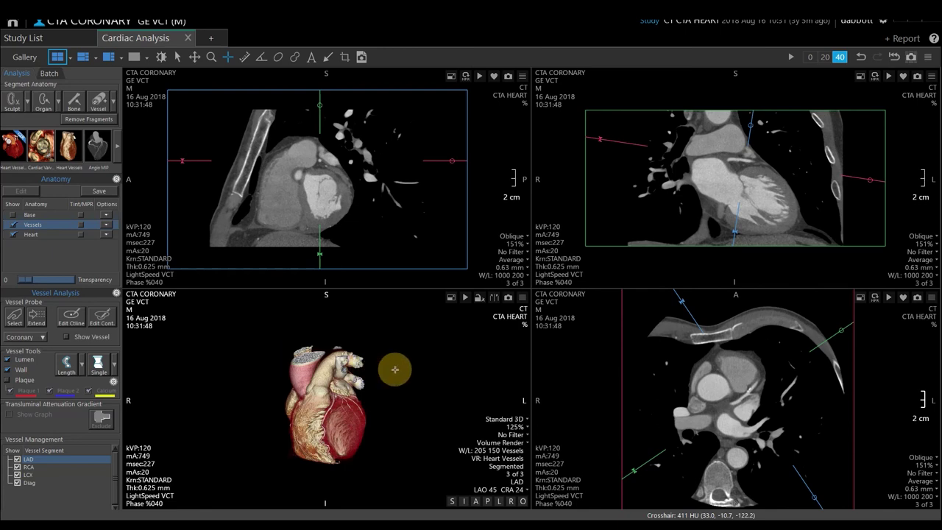
{"action": "double_click", "coordinate": [418, 369]}
{"action": "left_click_drag", "start_coordinate": [654, 321], "coordinate": [695, 331]}
{"action": "mouse_move", "coordinate": [450, 322]}
{"action": "left_mouse_down"}
{"action": "mouse_move", "coordinate": [716, 321]}
{"action": "mouse_move", "coordinate": [414, 319]}
{"action": "mouse_move", "coordinate": [622, 322]}
{"action": "mouse_move", "coordinate": [449, 322]}
{"action": "left_mouse_up"}
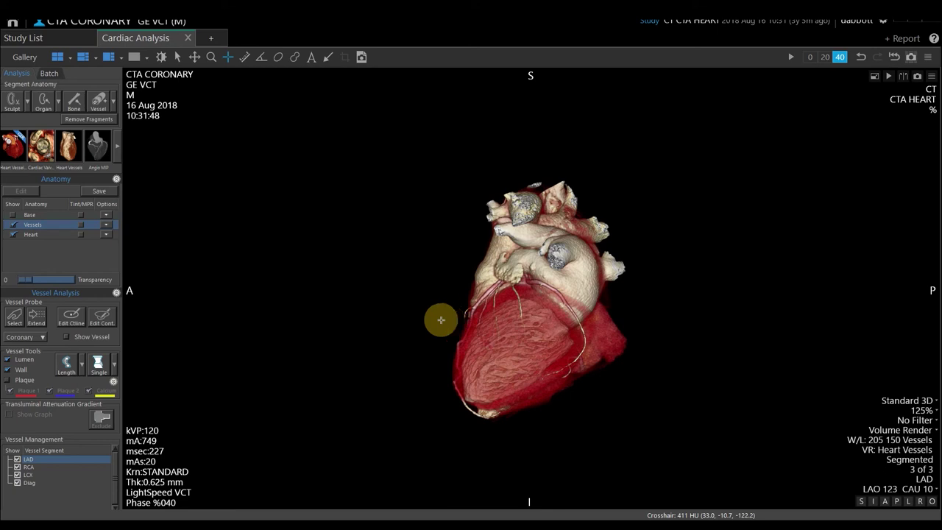
Hide the heart so only the vessels remain, and rotate, enlarge to 196% and centre the coronary tree
{"action": "left_click", "coordinate": [13, 235]}
{"action": "left_click_drag", "start_coordinate": [343, 307], "coordinate": [618, 312]}
{"action": "left_click_drag", "start_coordinate": [367, 232], "coordinate": [425, 282]}
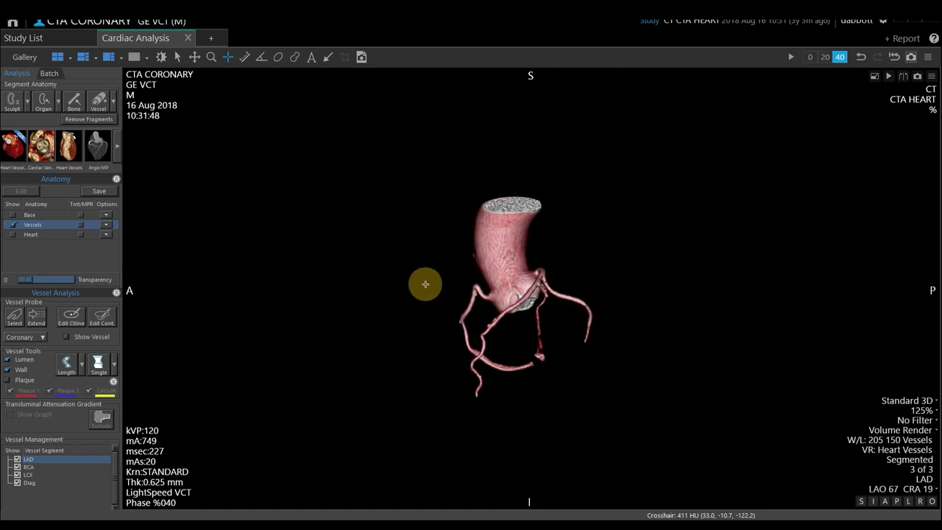
{"action": "scroll", "coordinate": [541, 288], "scroll_direction": "up", "scroll_amount": 3}
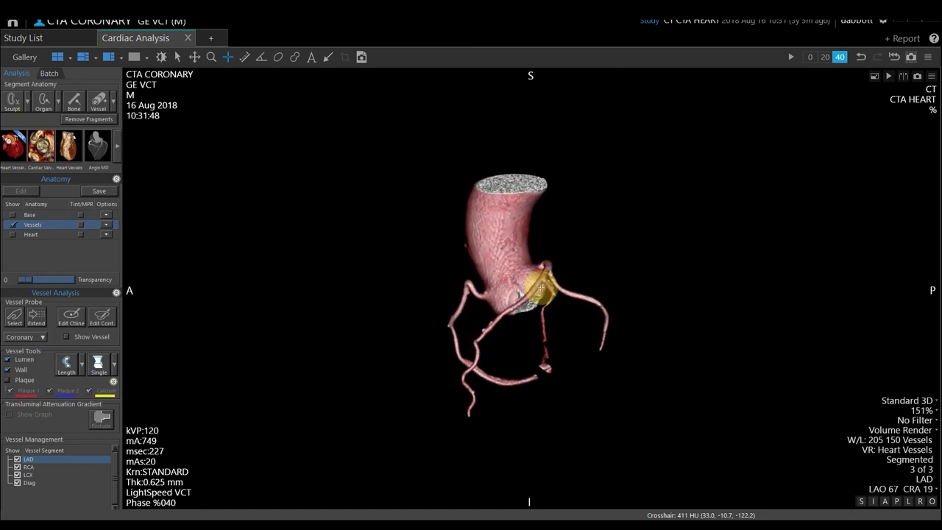
{"action": "scroll", "coordinate": [541, 288], "scroll_direction": "up", "scroll_amount": 5}
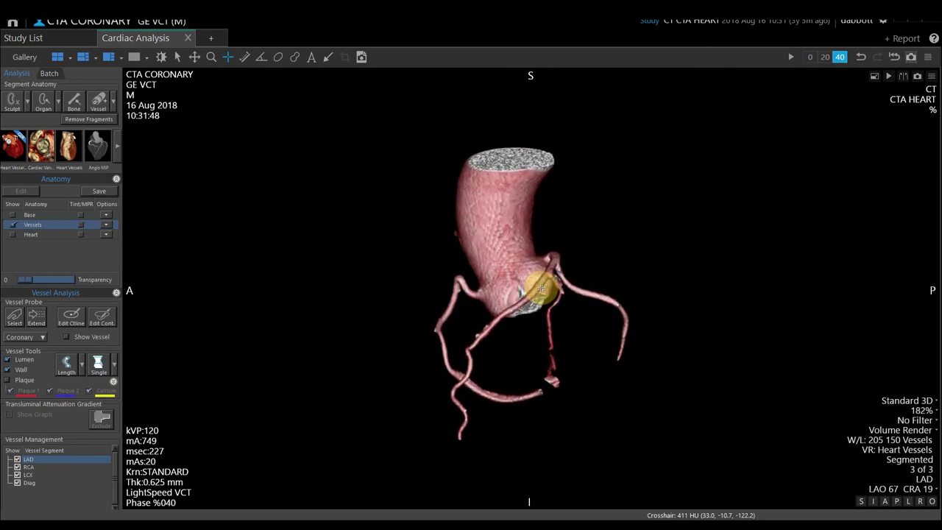
{"action": "middle_click_drag", "start_coordinate": [543, 280], "coordinate": [574, 289]}
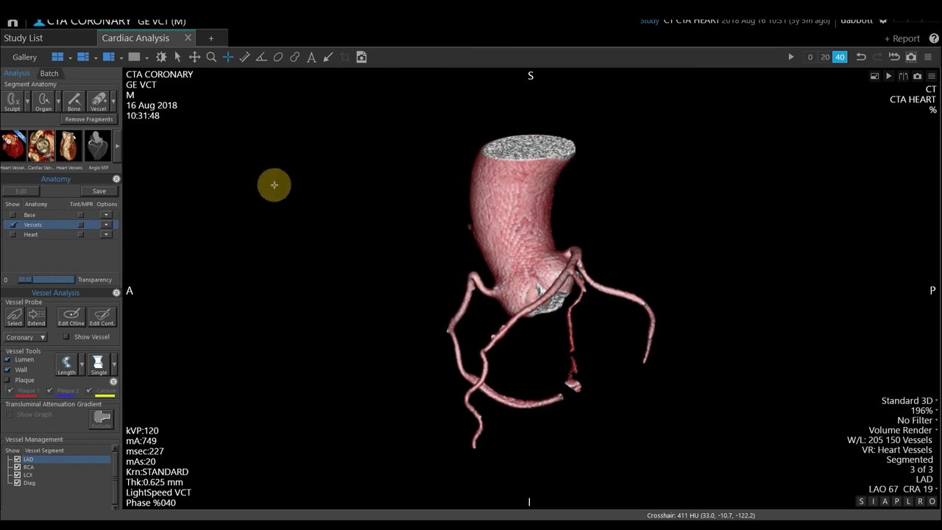
Set up a scripted batch of the 3D coronary tree with a full 360° rotation towards the right
{"action": "left_click", "coordinate": [49, 74]}
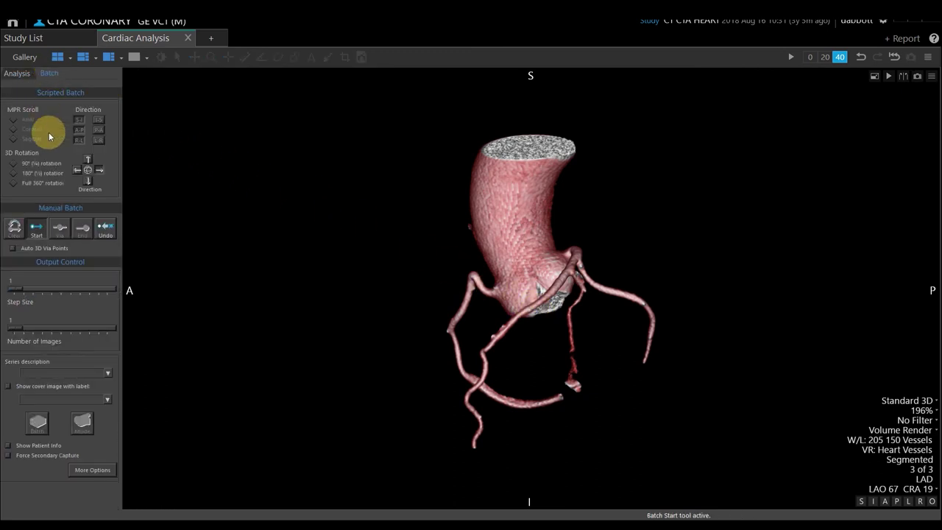
{"action": "left_click", "coordinate": [15, 186]}
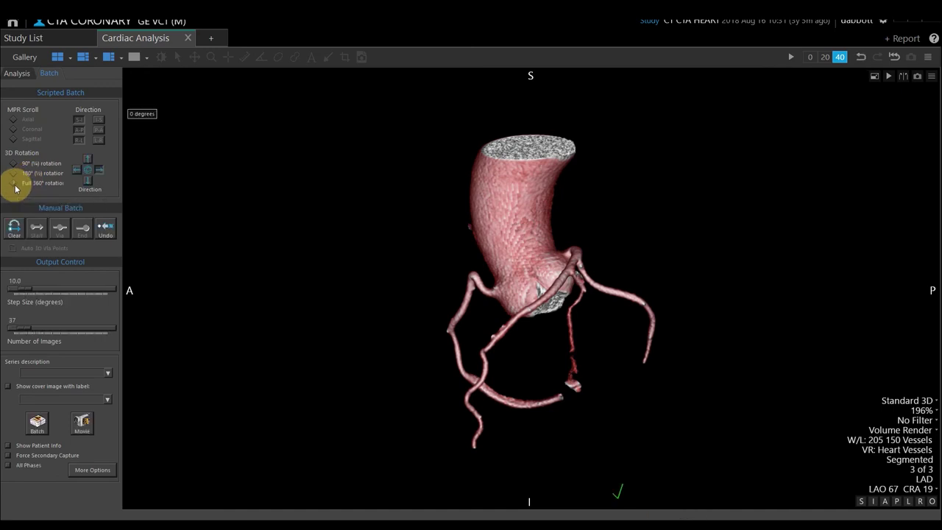
{"action": "left_click", "coordinate": [90, 171]}
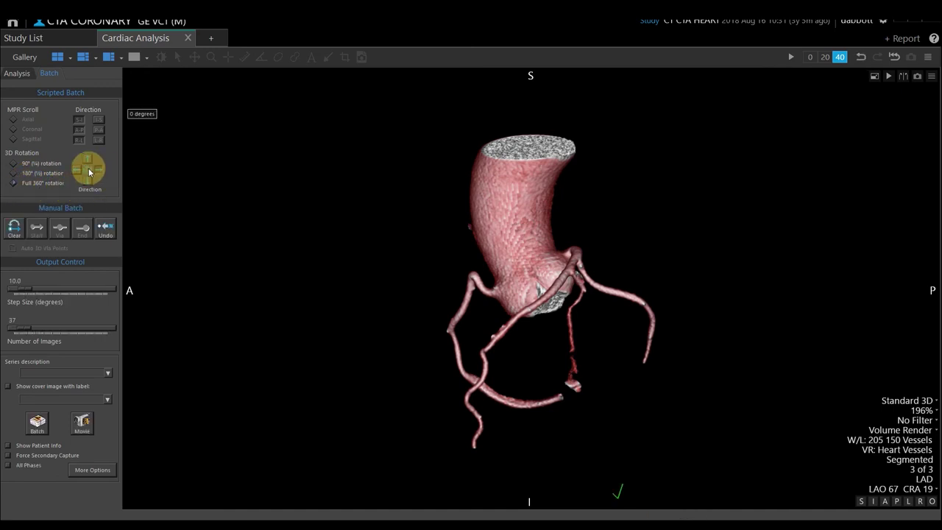
{"action": "left_click", "coordinate": [102, 170]}
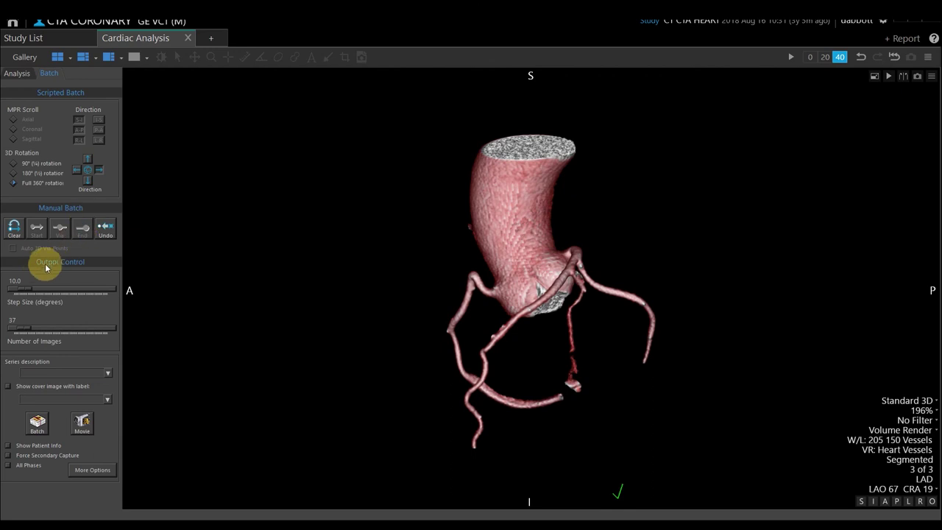
Set the batch to 25 images, describe the series as 3d spin, and create the batch
{"action": "left_click", "coordinate": [22, 281]}
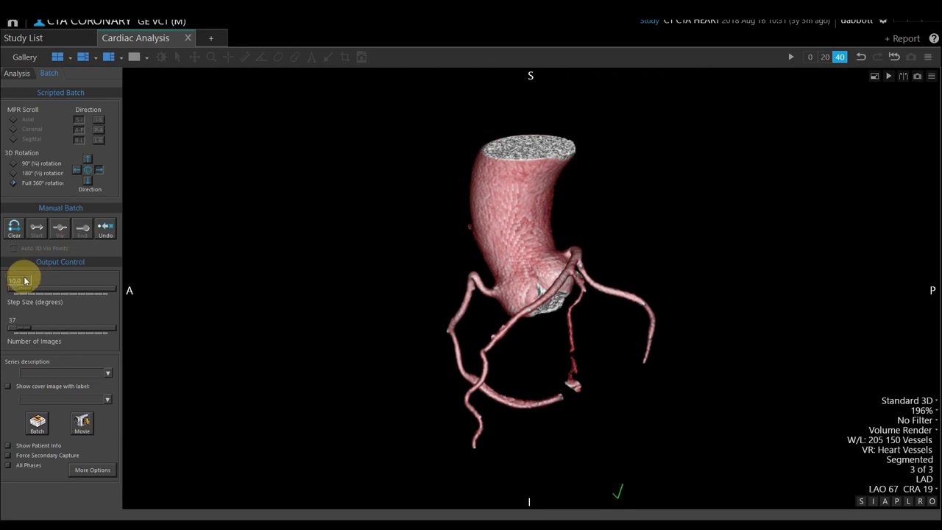
{"action": "left_click", "coordinate": [16, 320]}
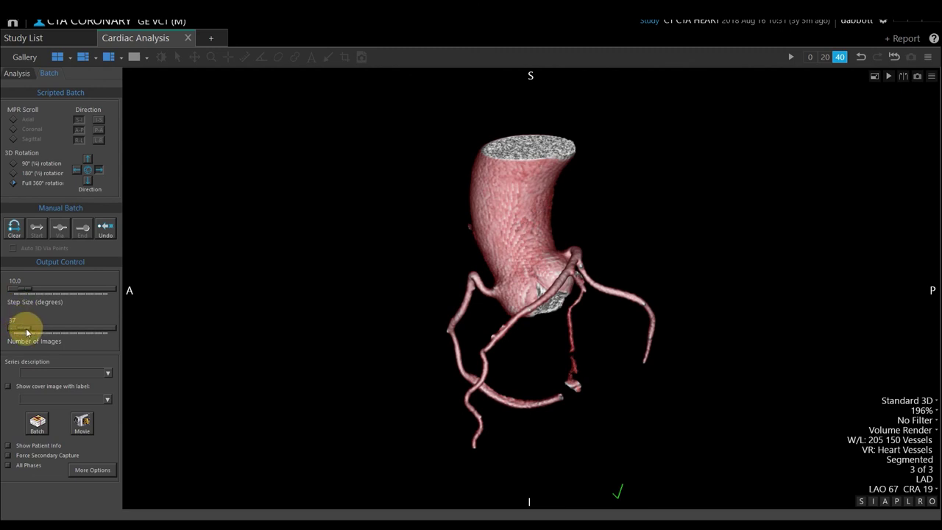
{"action": "double_click", "coordinate": [27, 322]}
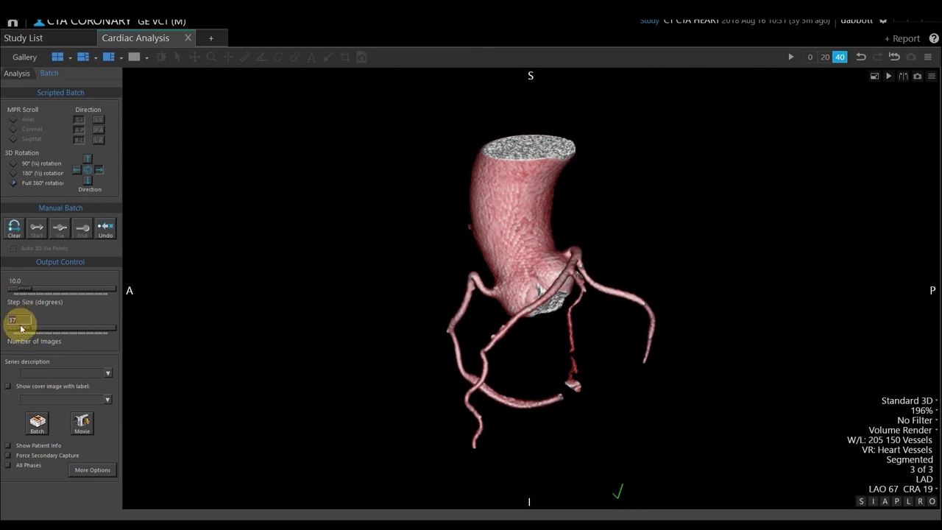
{"action": "double_click", "coordinate": [25, 321]}
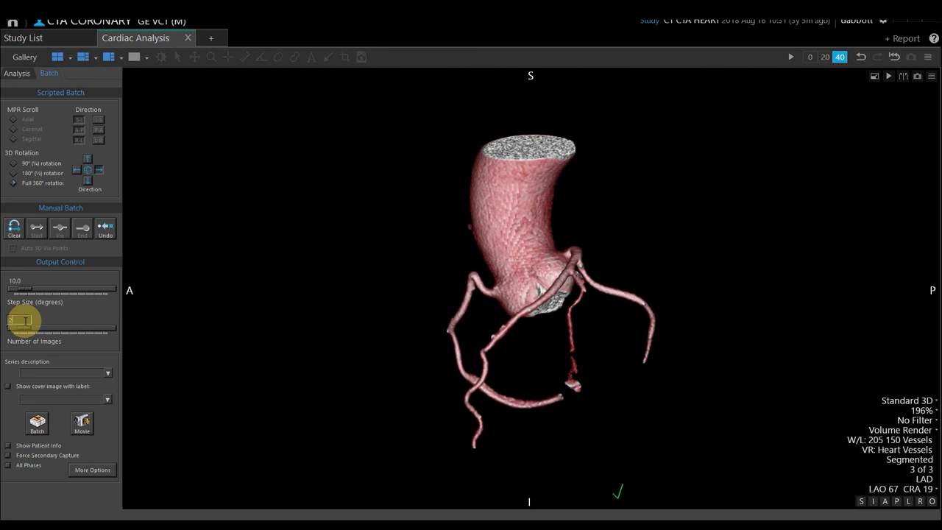
{"action": "key", "text": "Return"}
{"action": "left_click", "coordinate": [47, 374]}
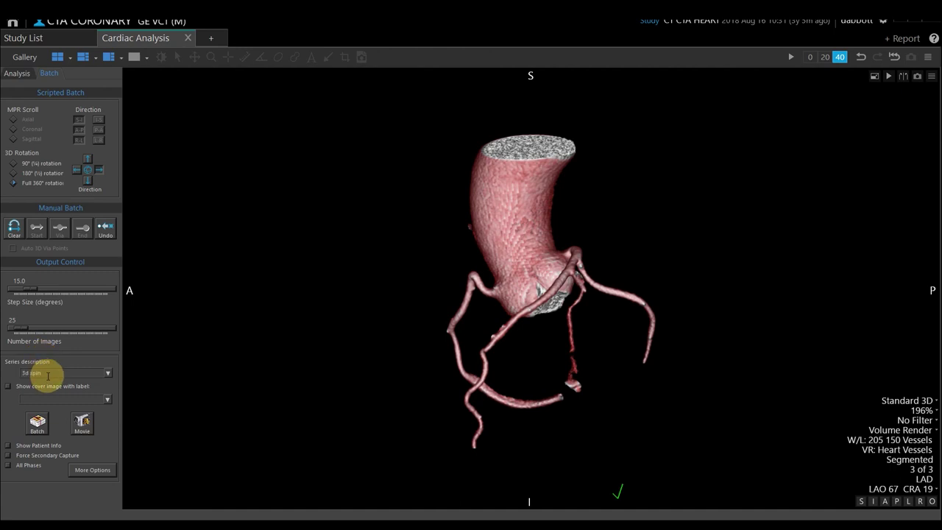
{"action": "left_click", "coordinate": [38, 423]}
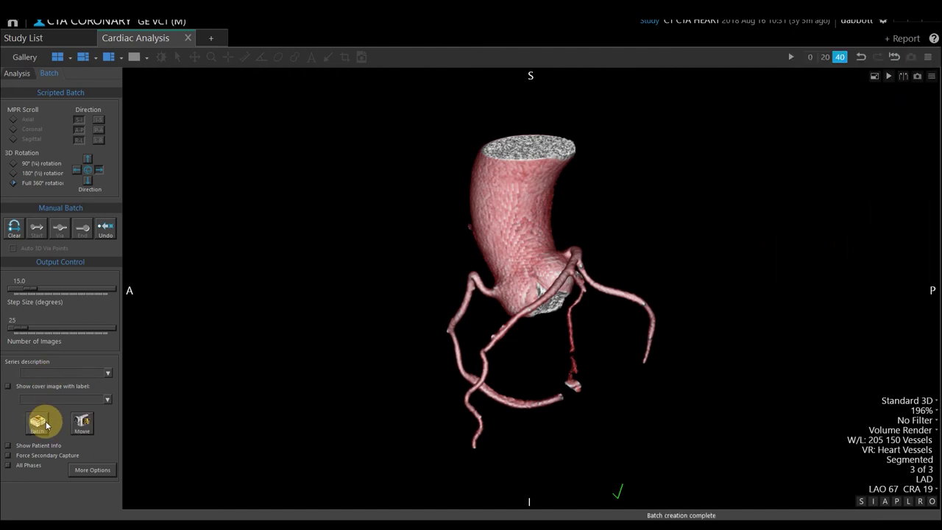
Return to the analysis tools, restore the four-view display, and take a snapshot of the oblique axial view
{"action": "left_click", "coordinate": [17, 73]}
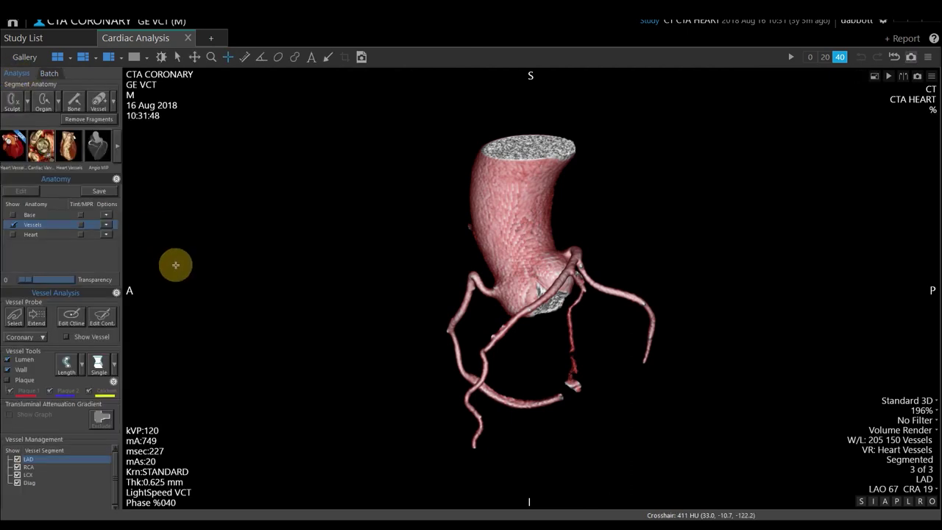
{"action": "double_click", "coordinate": [240, 257]}
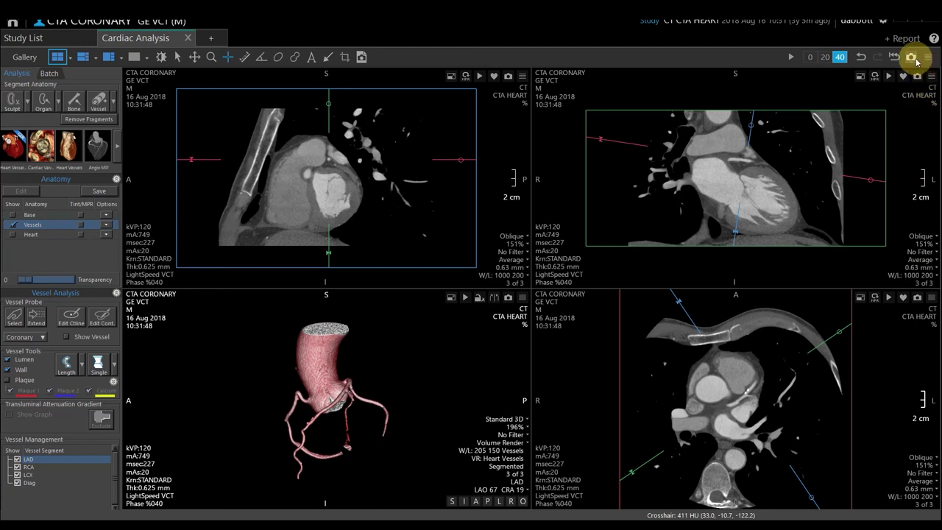
{"action": "left_click", "coordinate": [917, 297]}
{"action": "left_click", "coordinate": [917, 298]}
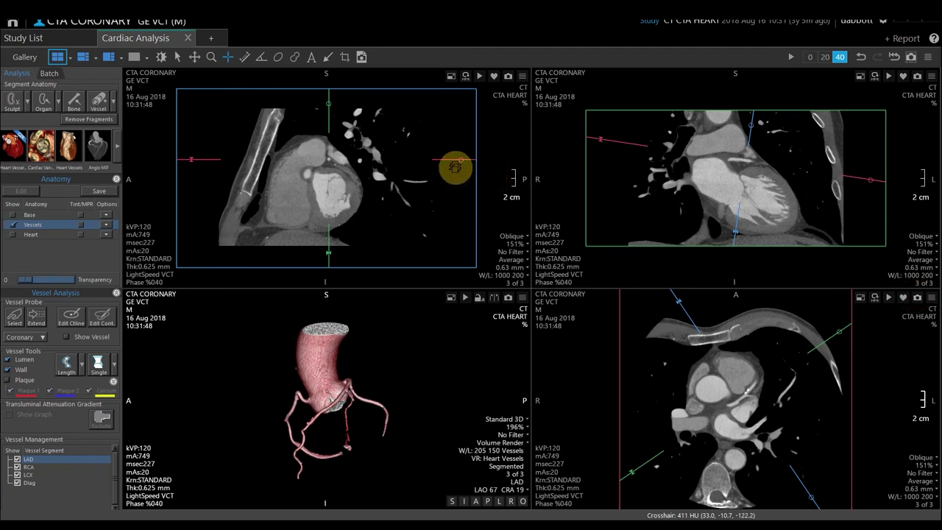
Close the cardiac analysis and display the saved results of the CTA CORONARY study
{"action": "left_click", "coordinate": [187, 38]}
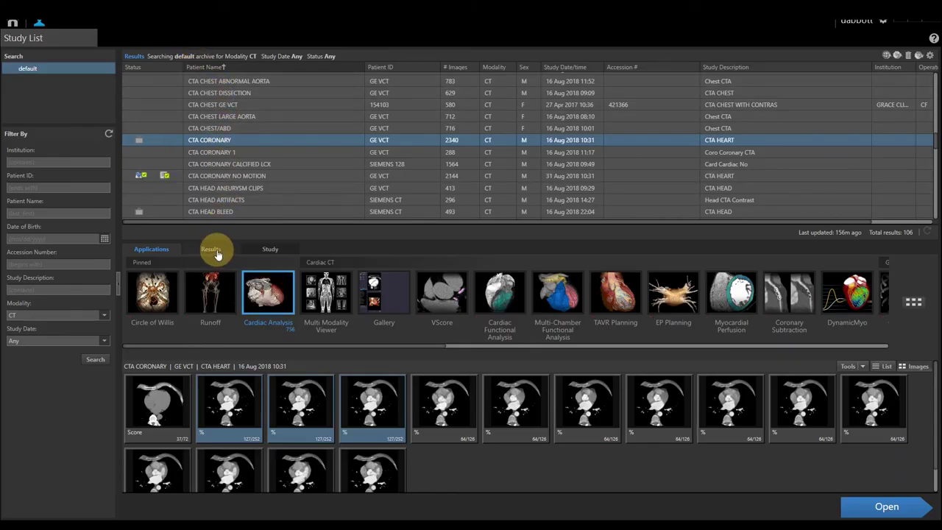
{"action": "left_click", "coordinate": [212, 249]}
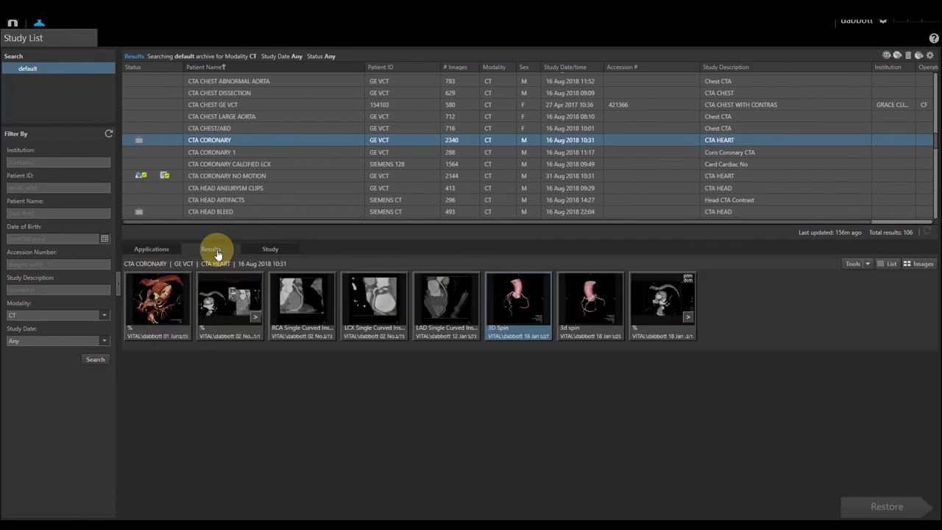
Select the 3d spin batch and the newest snapshot result, examine their export options, and cancel the export
{"action": "left_click", "coordinate": [611, 300]}
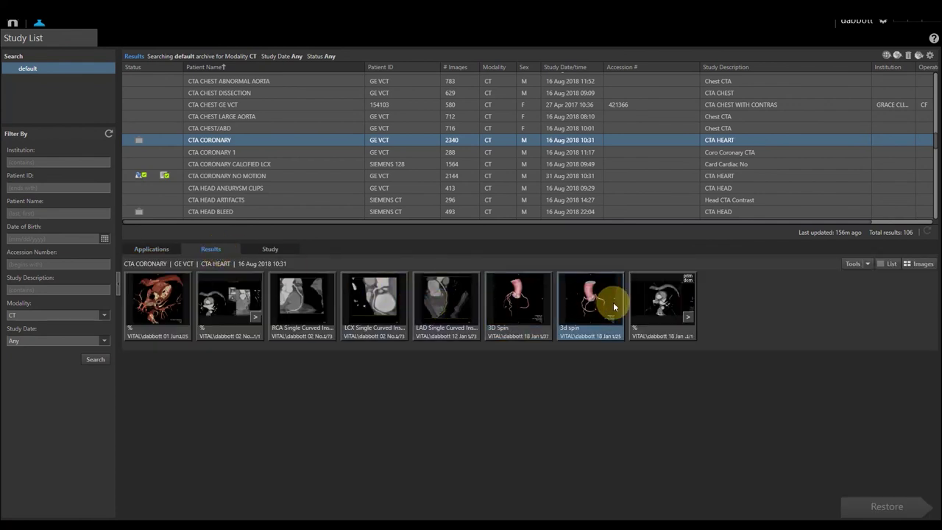
{"action": "right_click", "coordinate": [655, 286]}
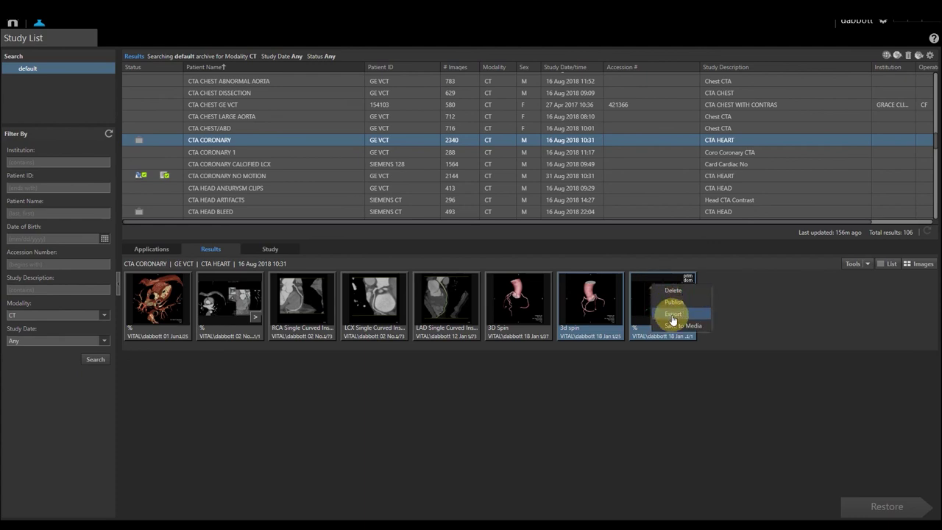
{"action": "left_click", "coordinate": [673, 316]}
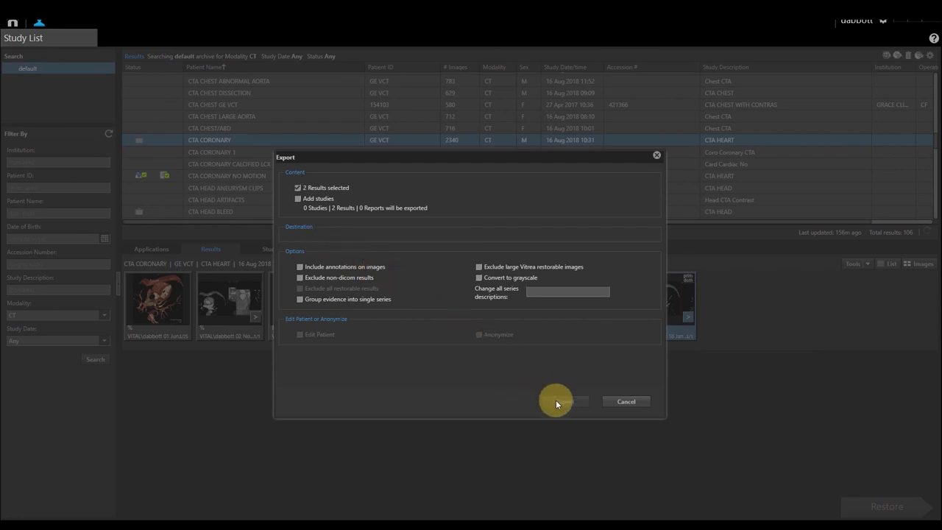
{"action": "left_click", "coordinate": [622, 404]}
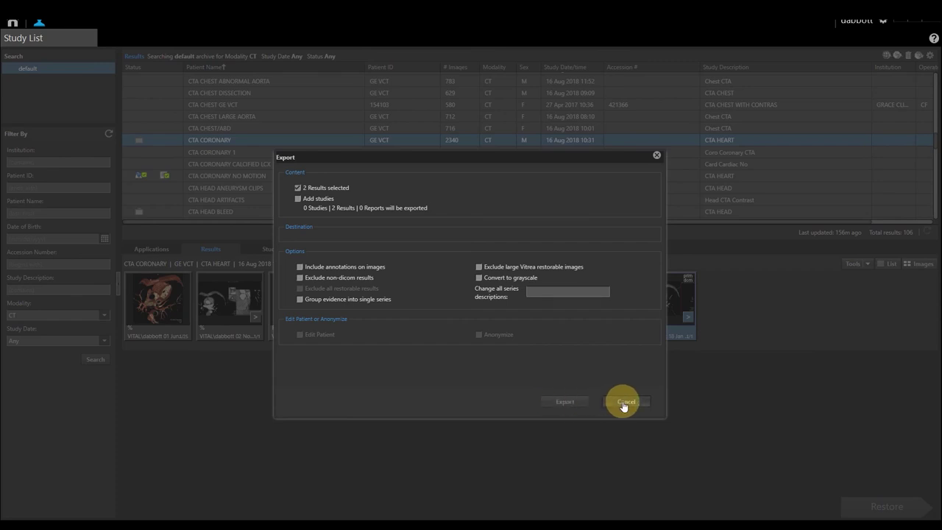